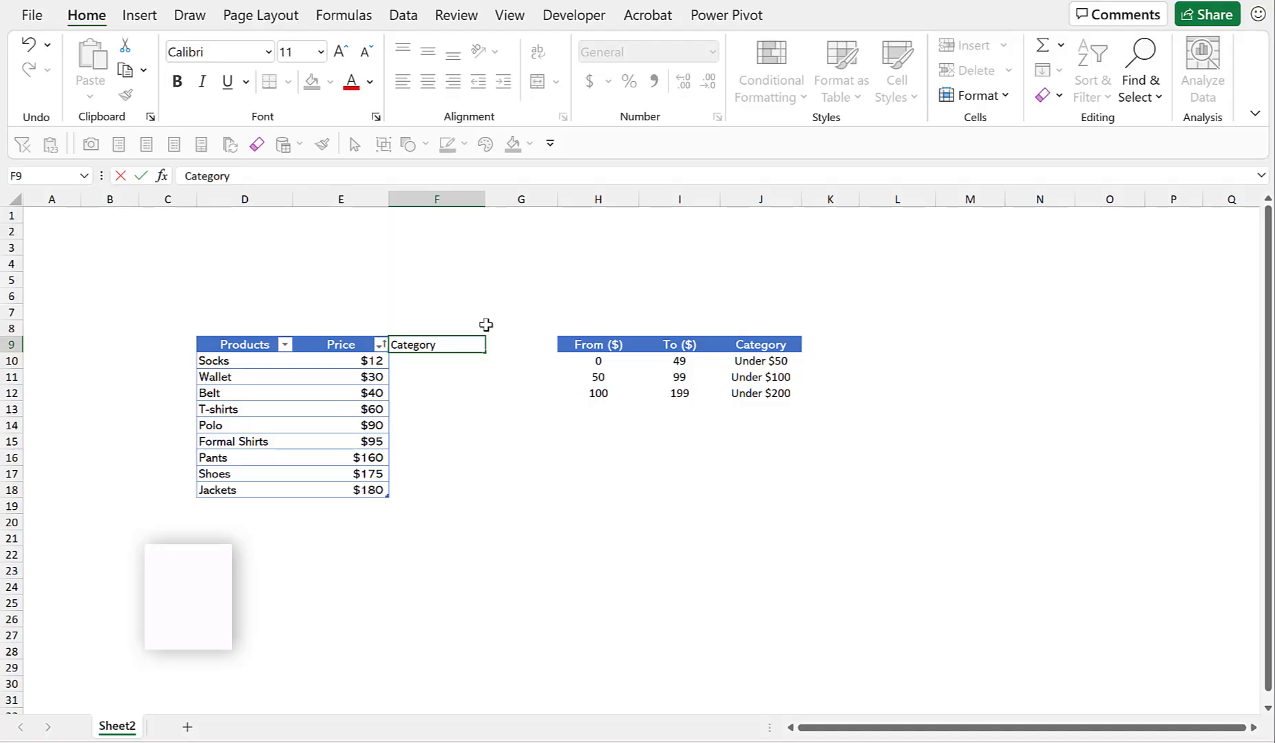
key(Return)
text(=vlo)
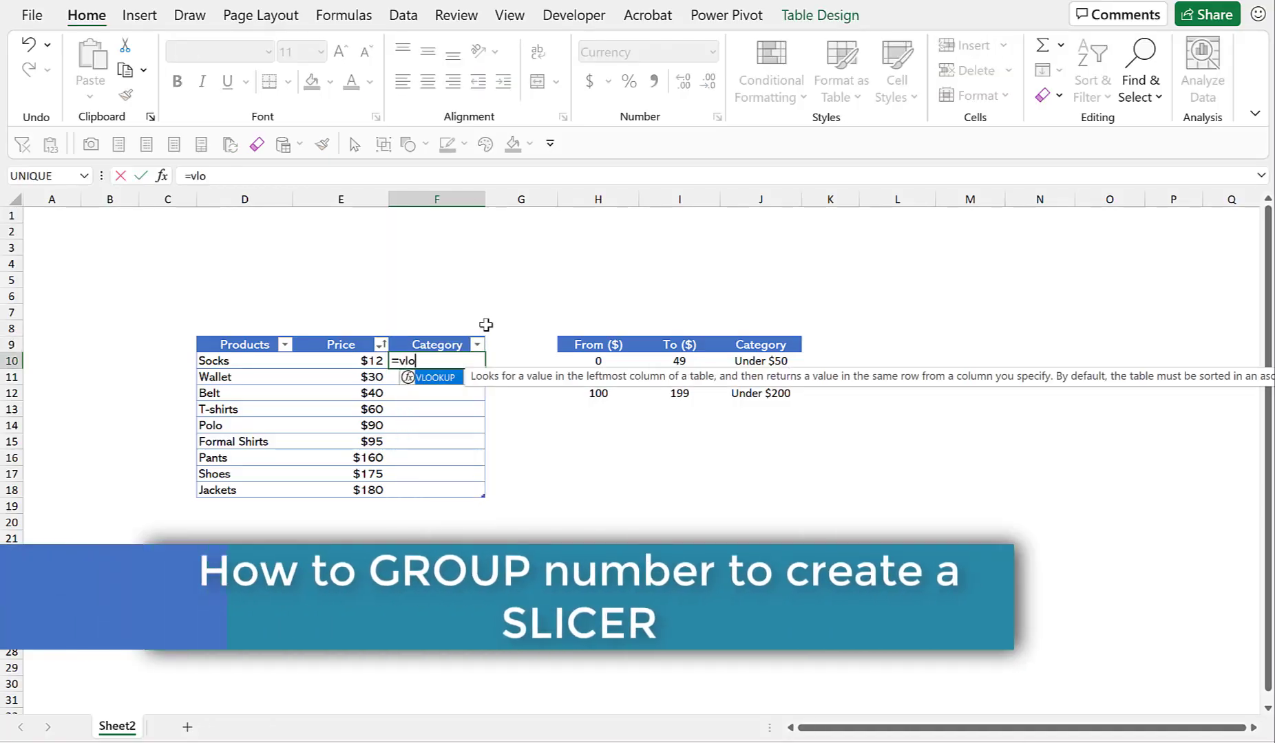
key(Tab)
key(Left)
text(,)
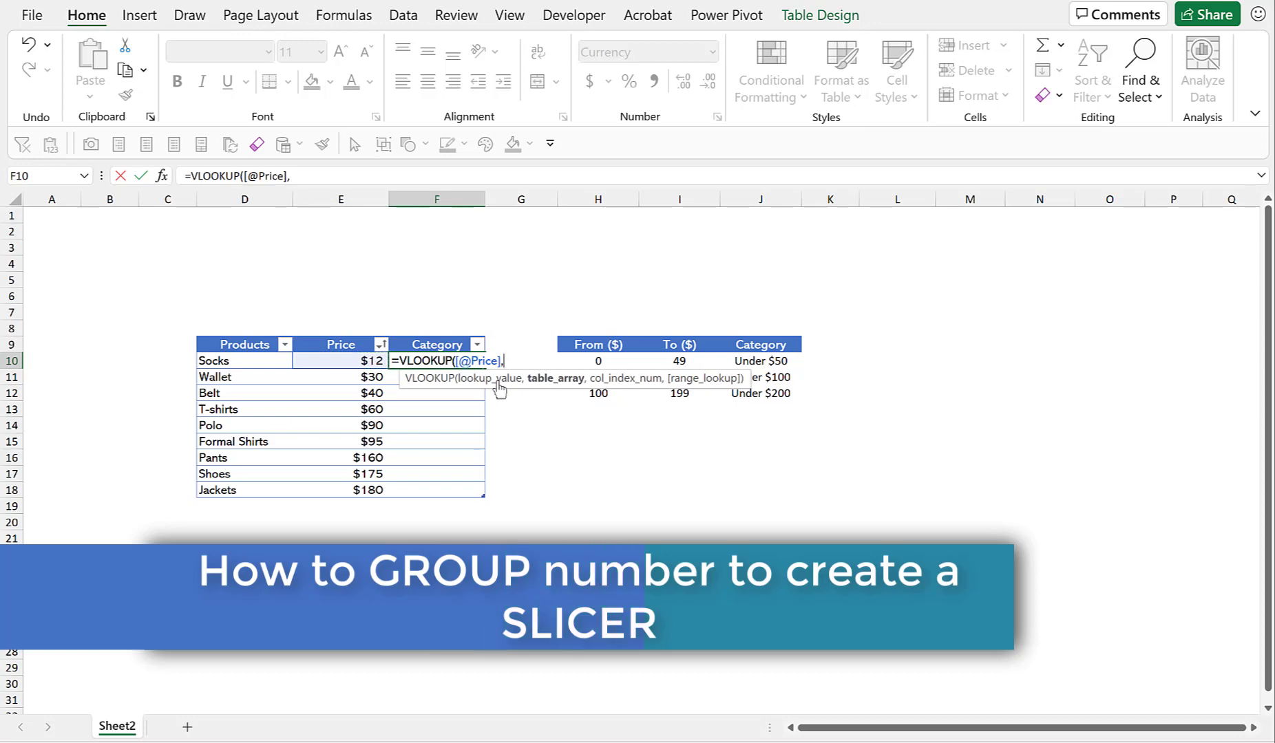
drag(590, 358, 765, 393)
key(F4)
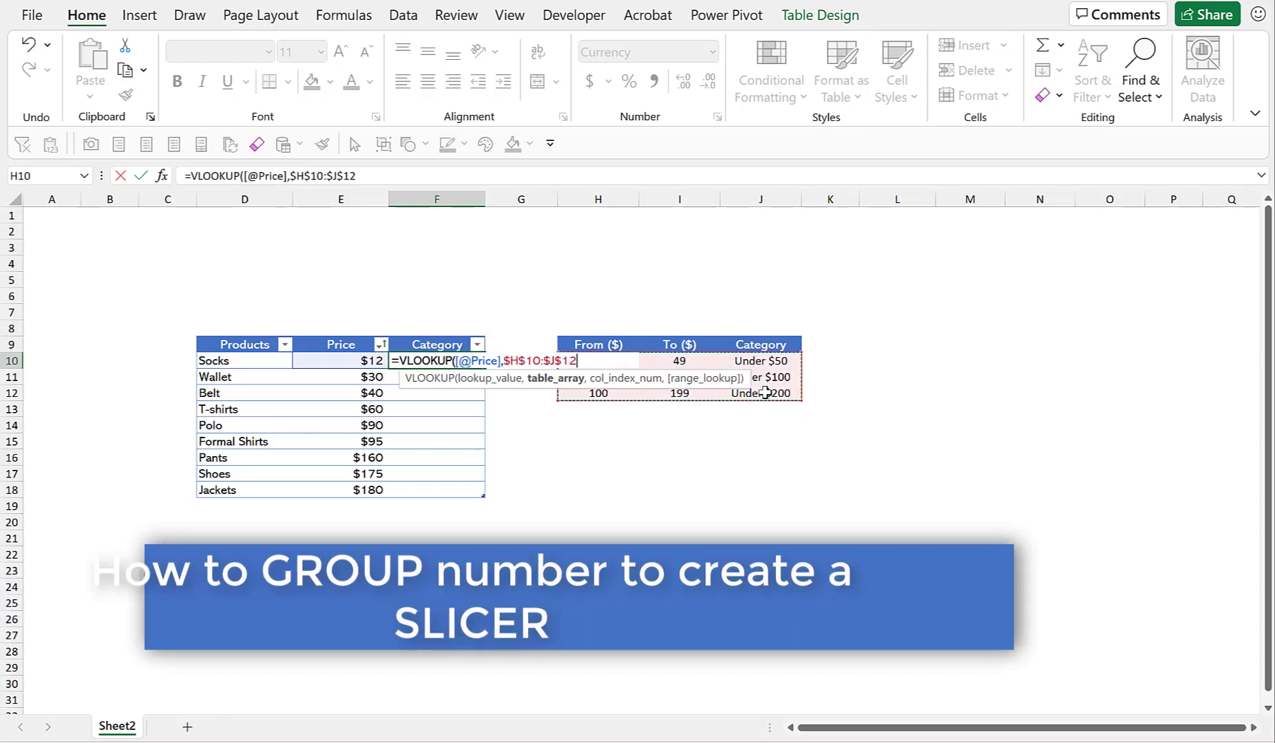
text(,3))
key(Return)
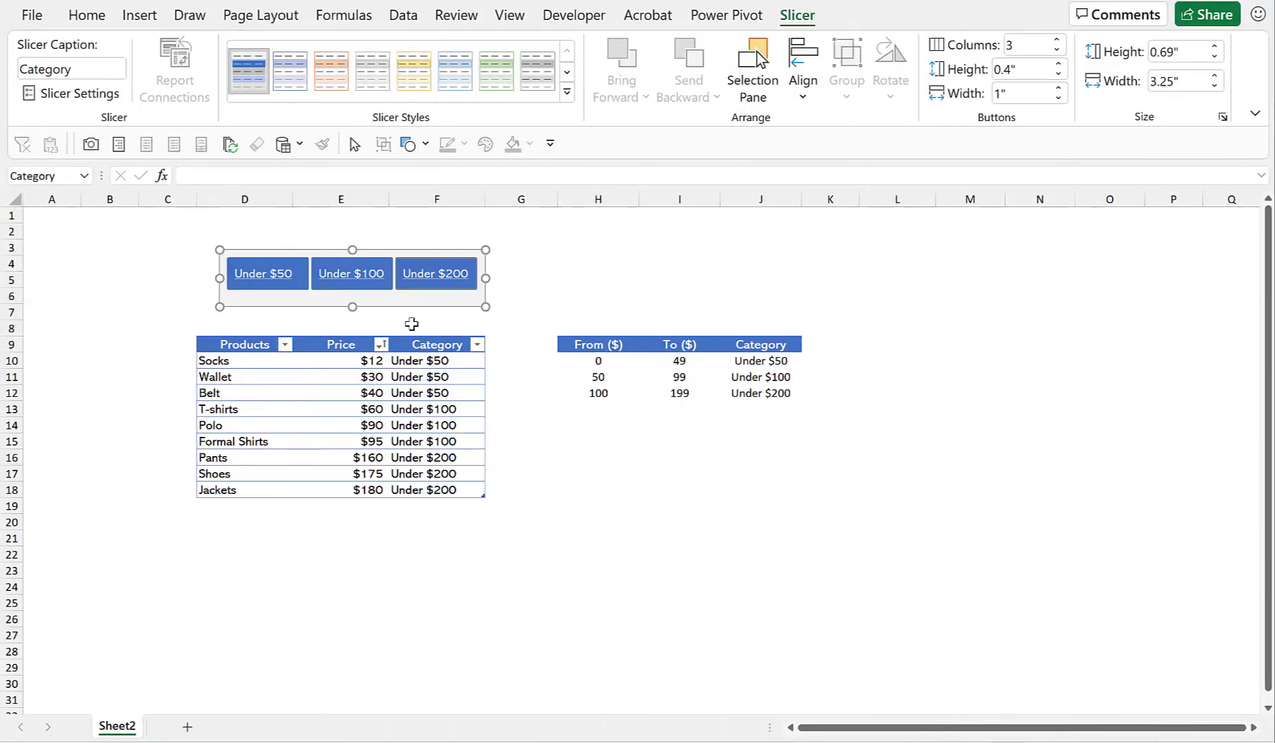
- Filter to Under $100, Under $50, then Under $200, and show all three categories again
click(337, 279)
click(265, 279)
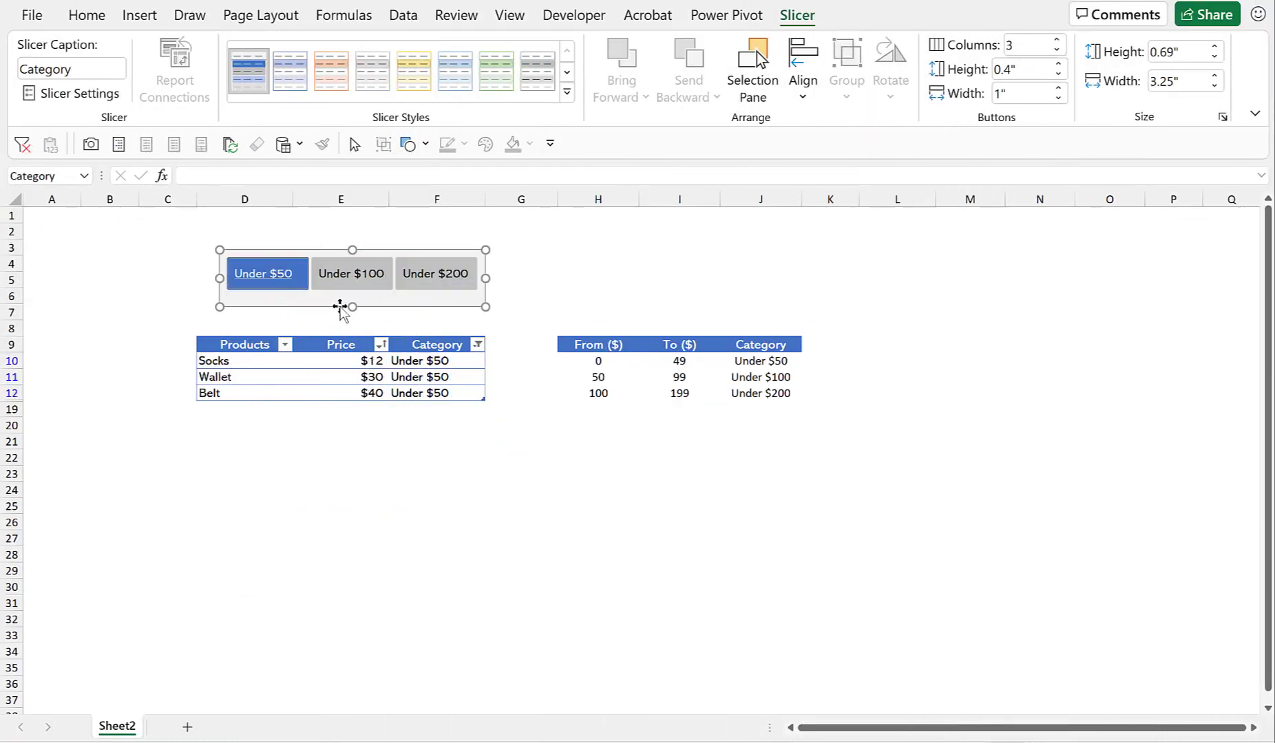
click(421, 279)
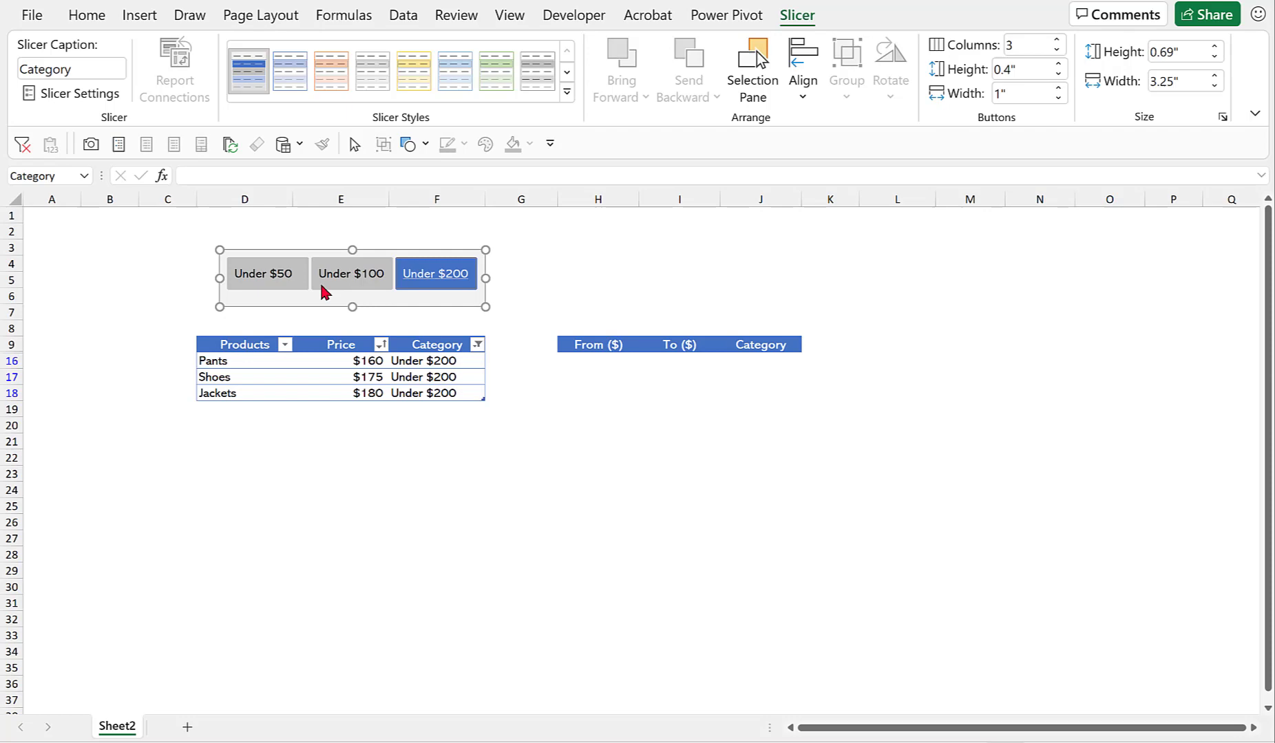
drag(263, 279, 424, 276)
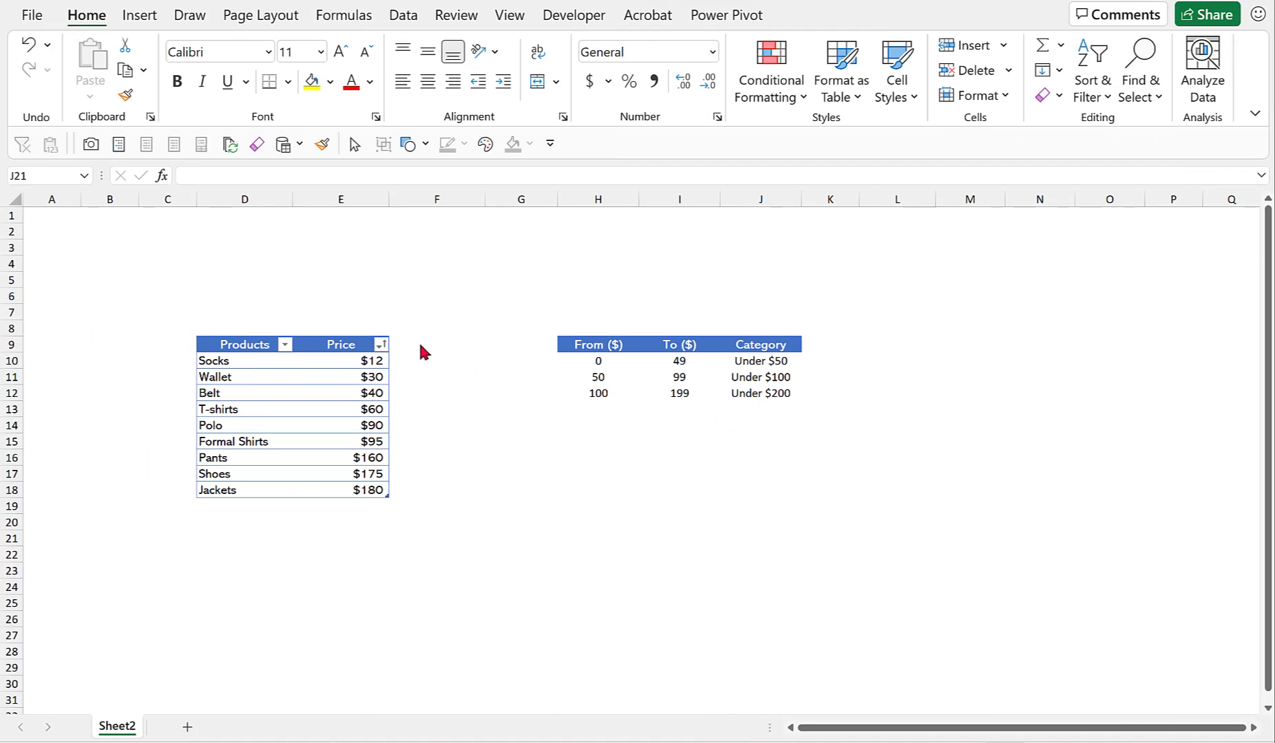
- Enter the header 'Category' in cell F9 of the Products table
click(407, 344)
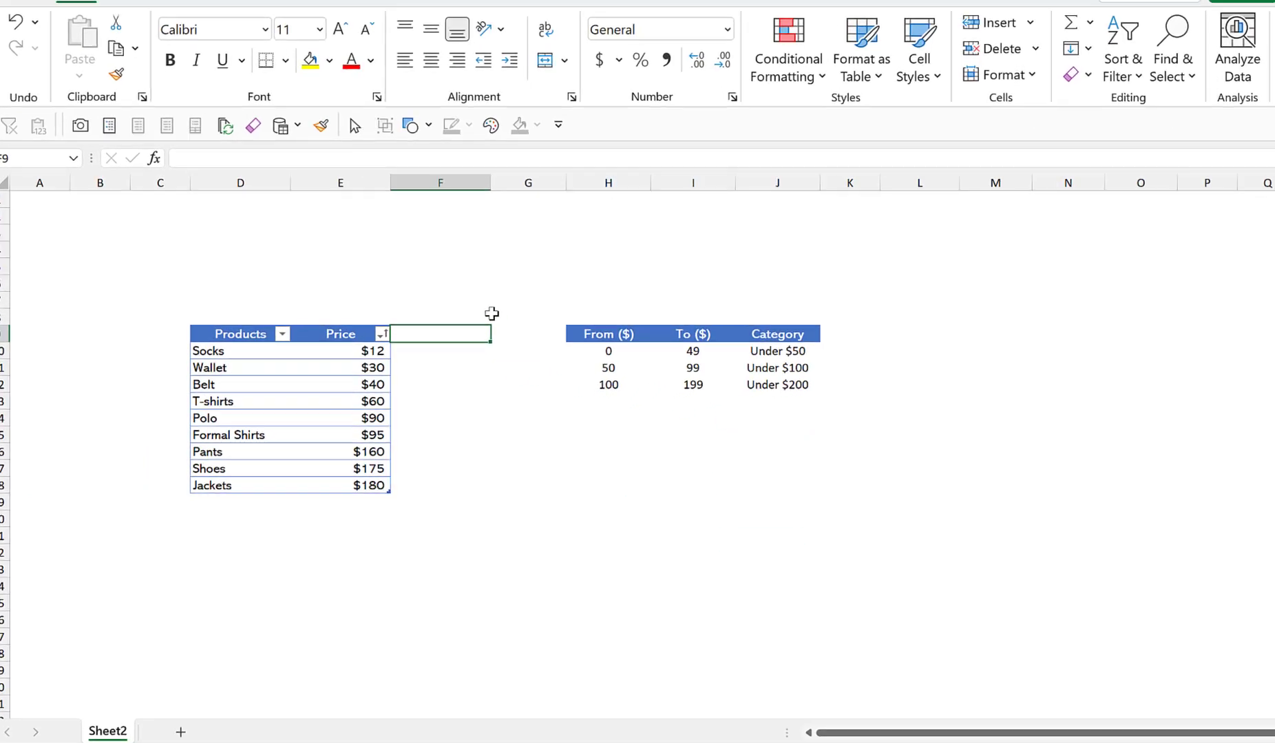
text(Ca)
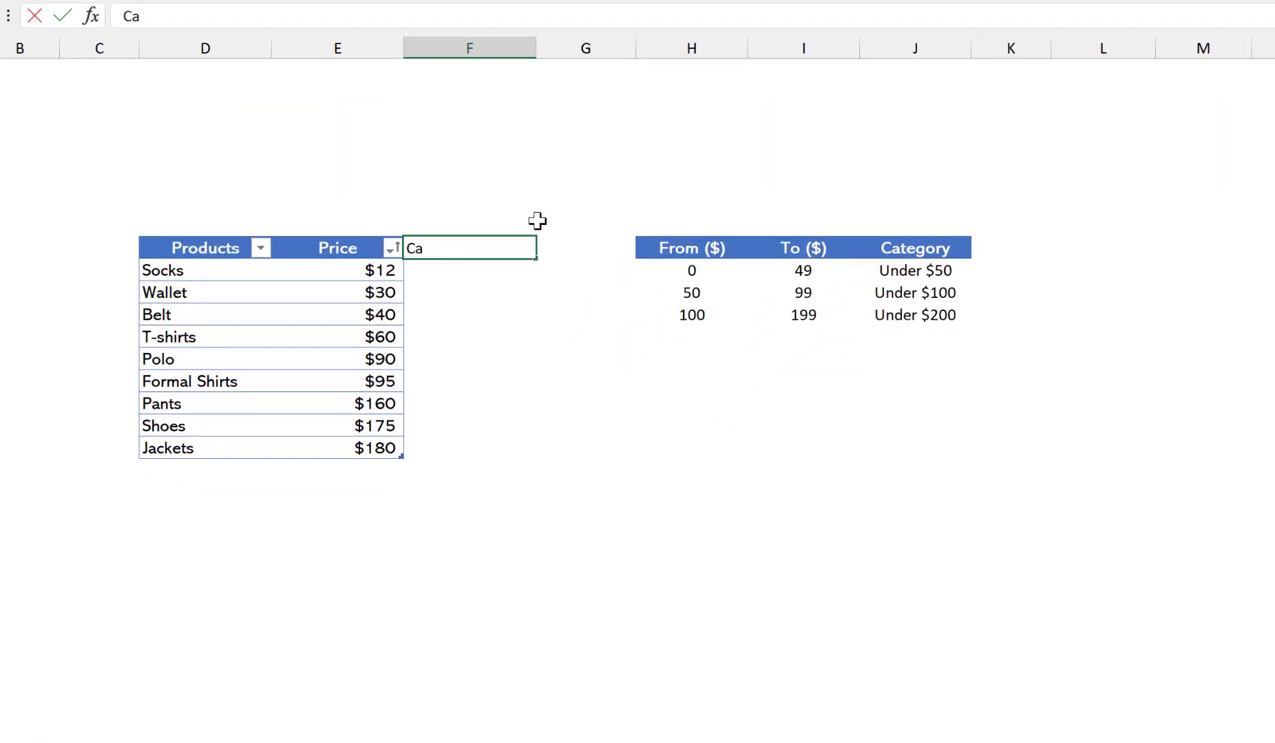
text(tegory)
key(Return)
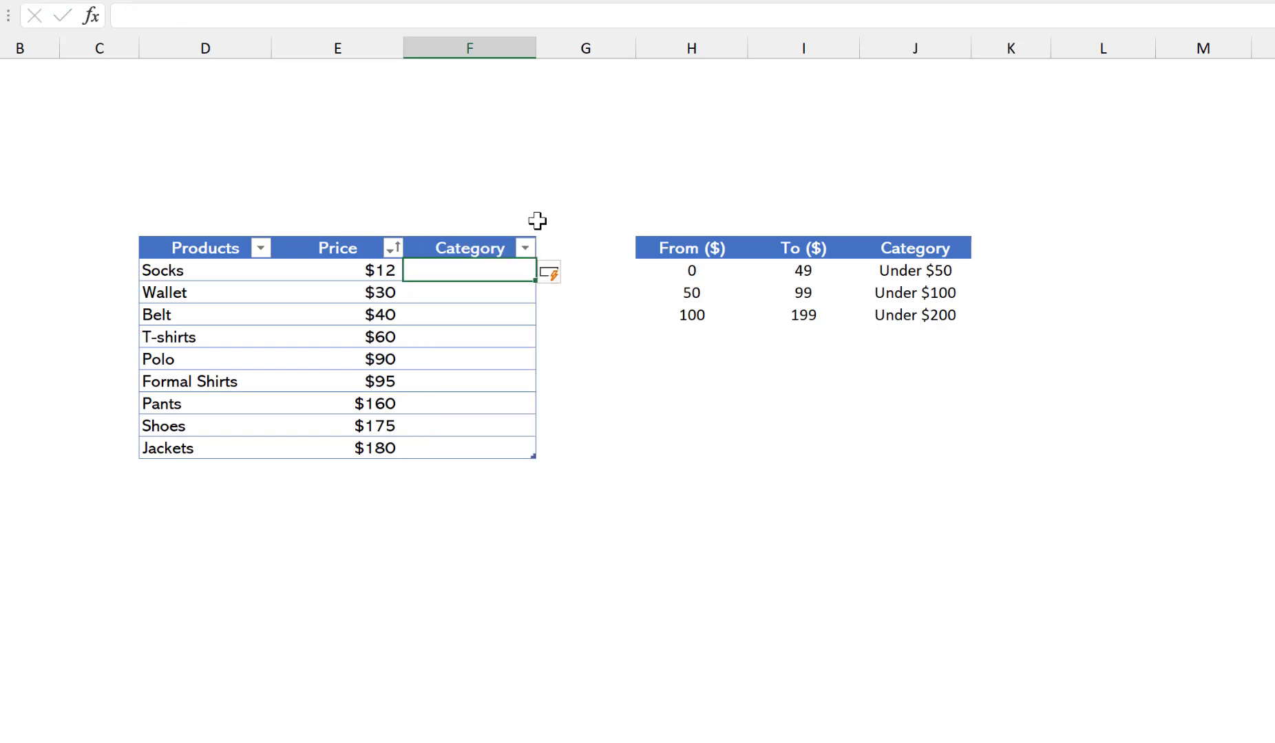
text(=vlo)
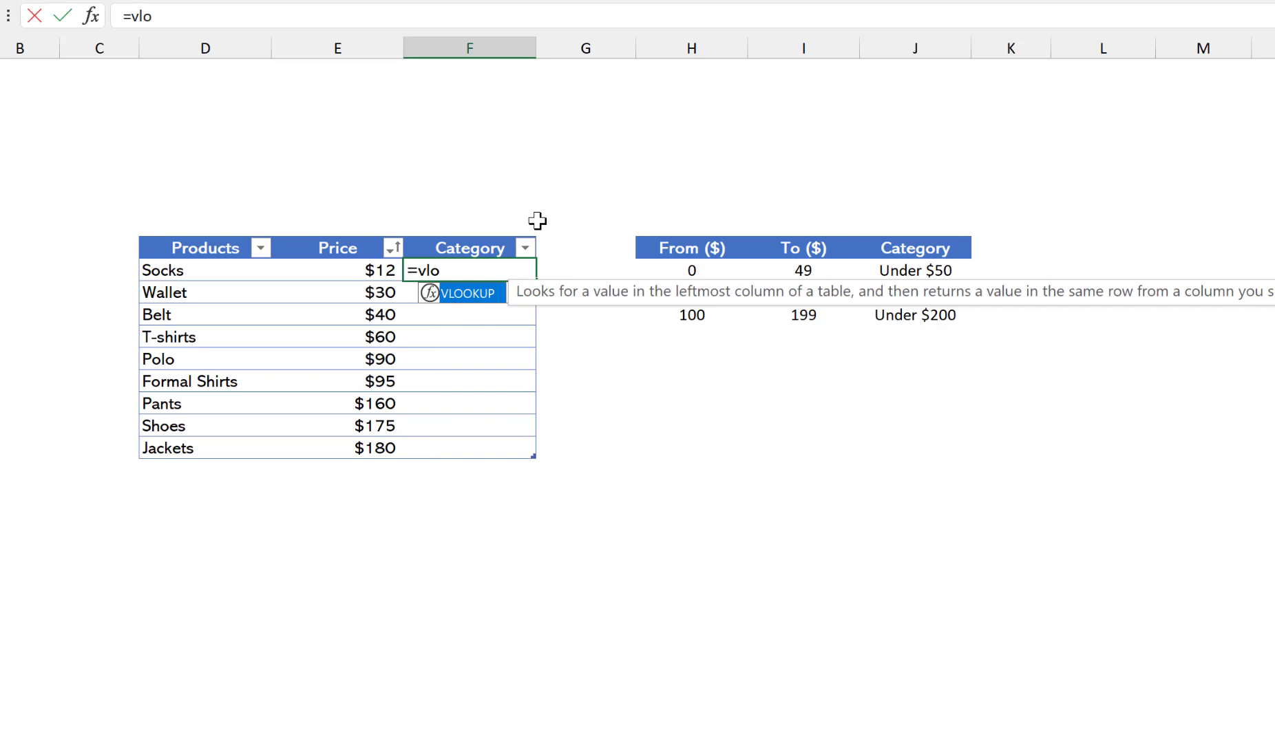
key(Tab)
key(Left)
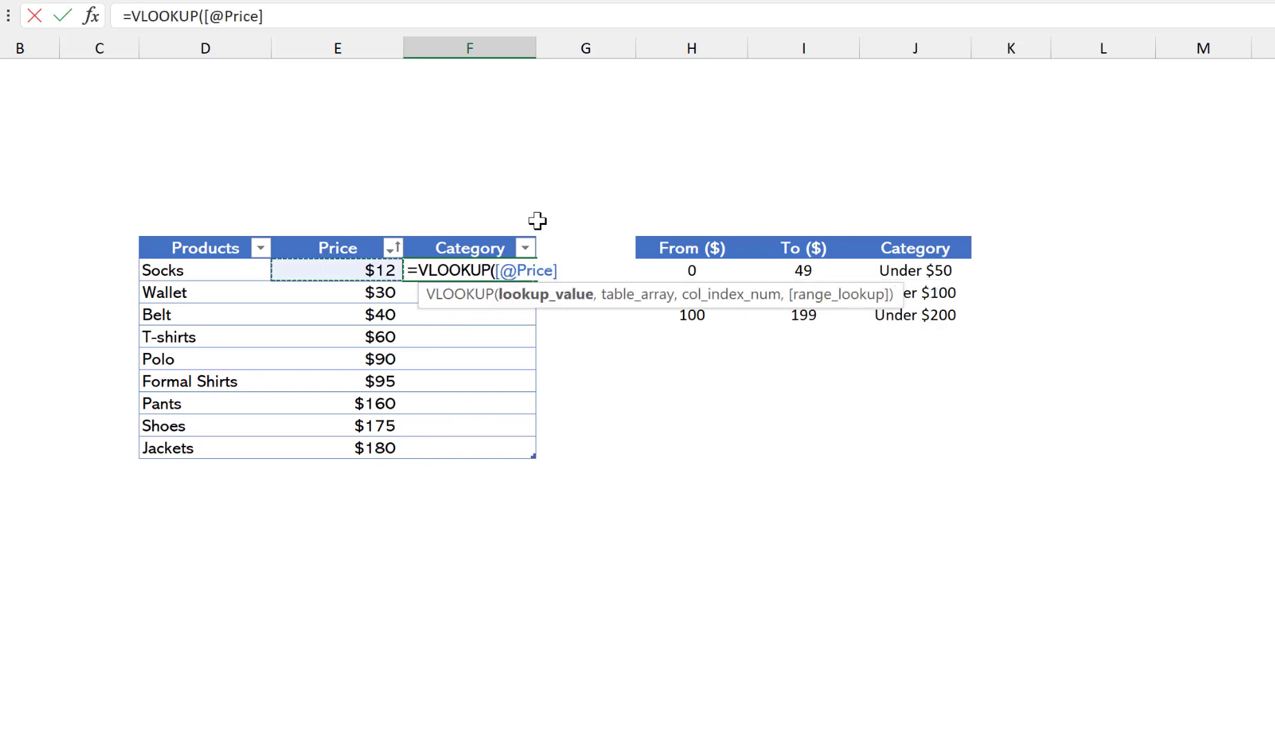
text(,)
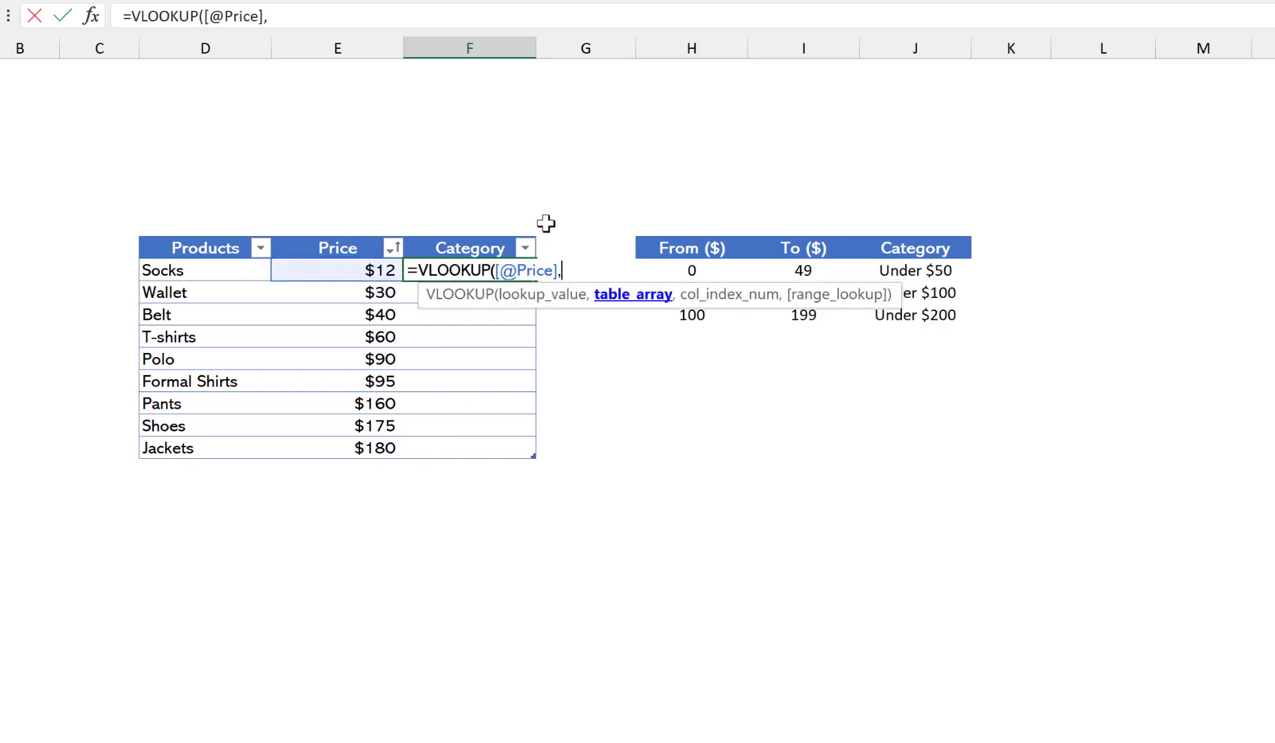
drag(684, 270, 921, 315)
key(F4)
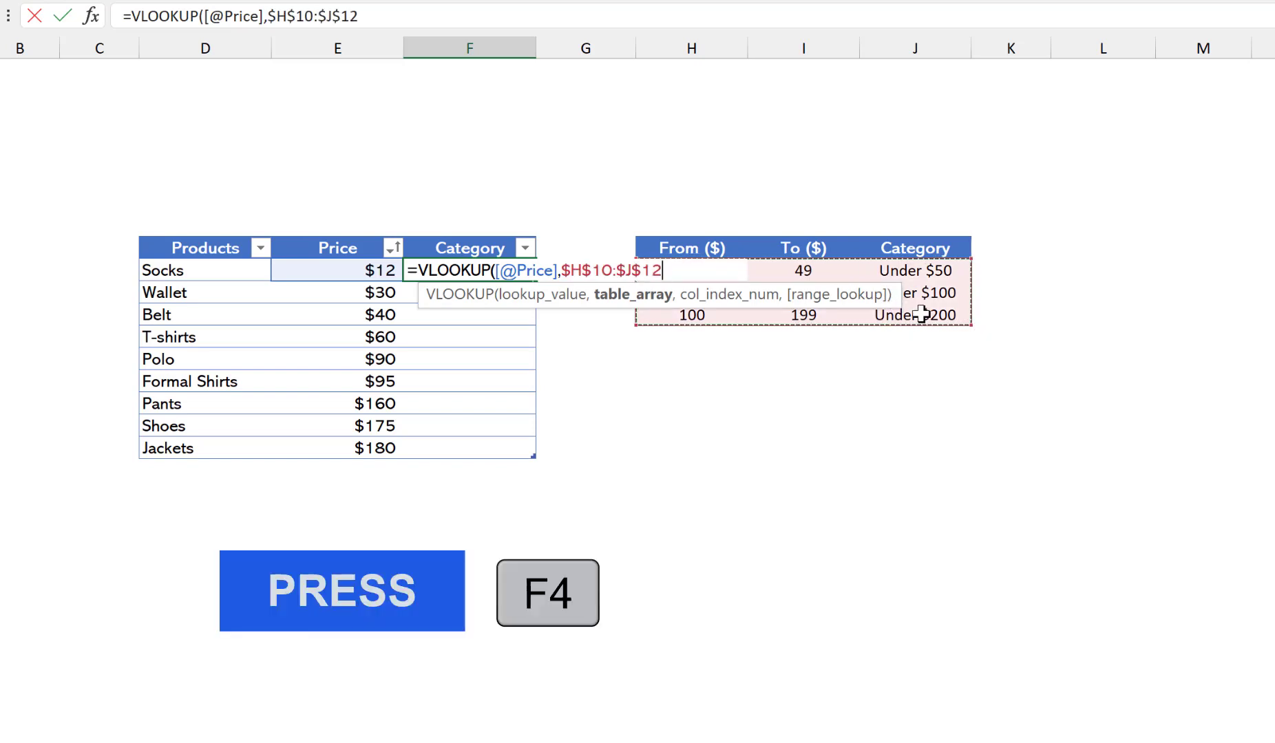
text(,)
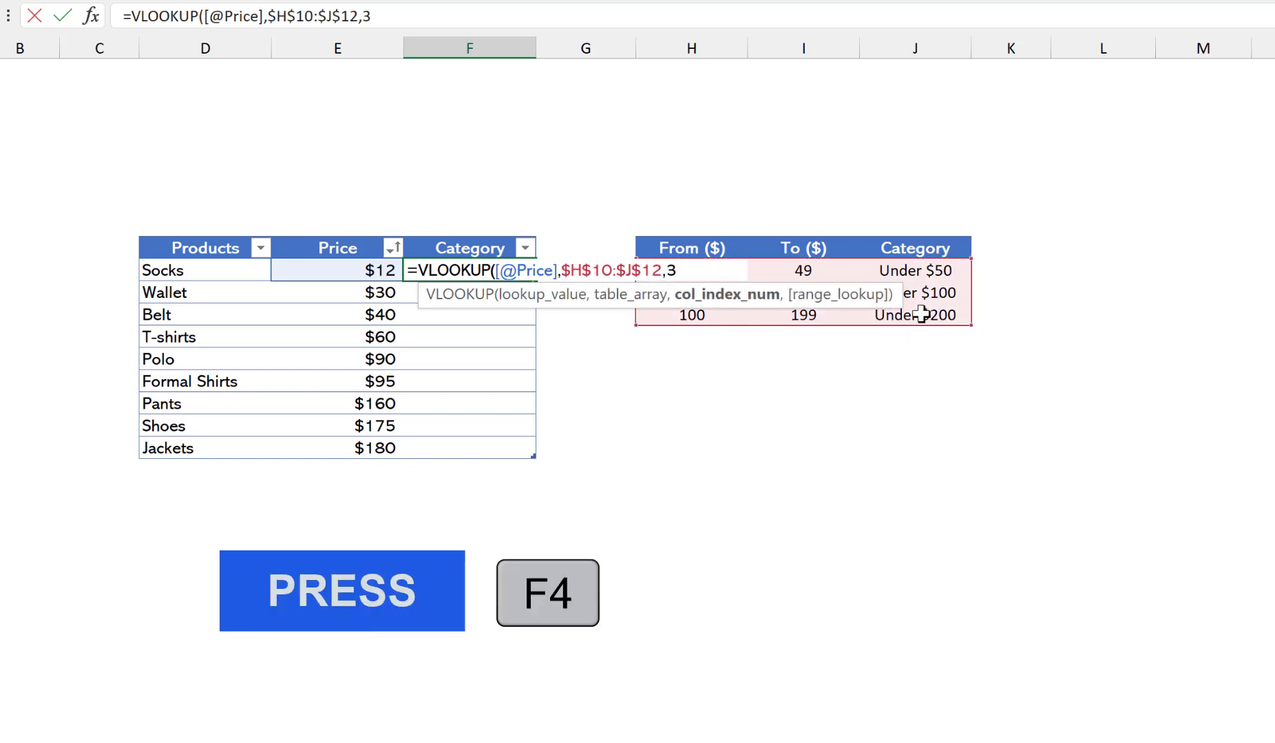
text(3))
key(Return)
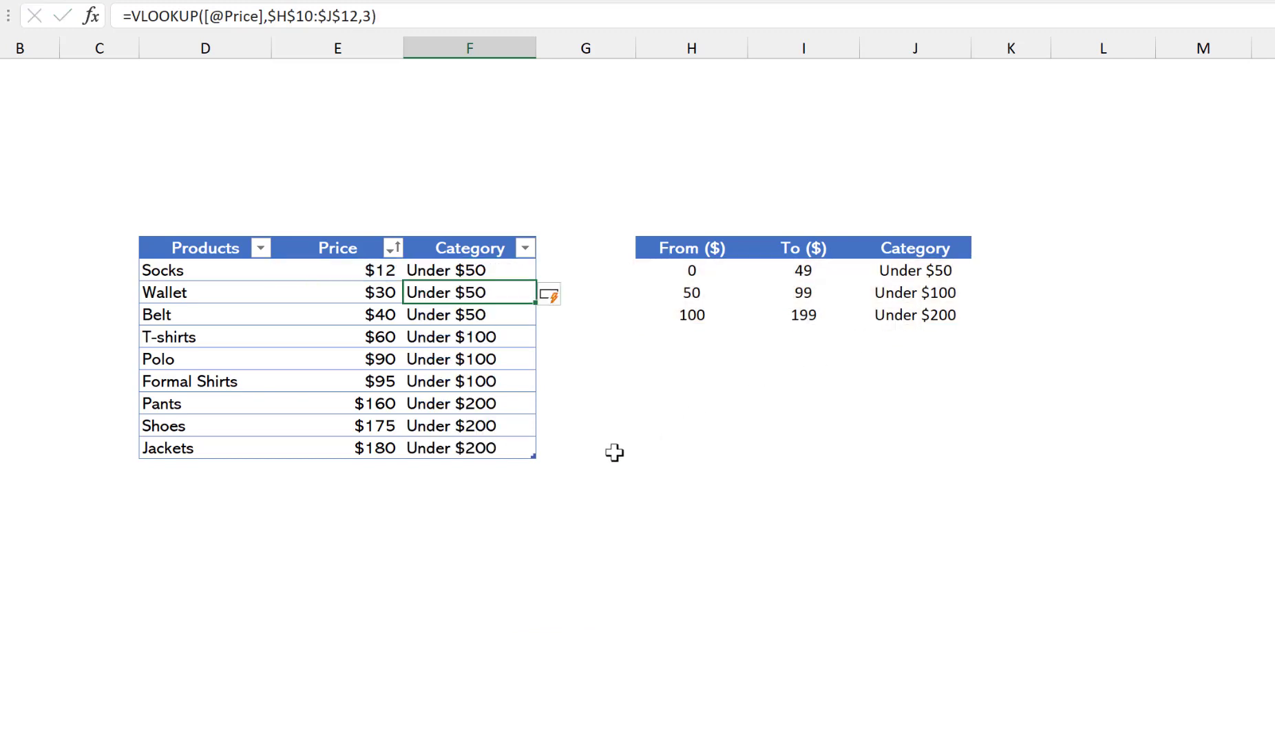
click(587, 468)
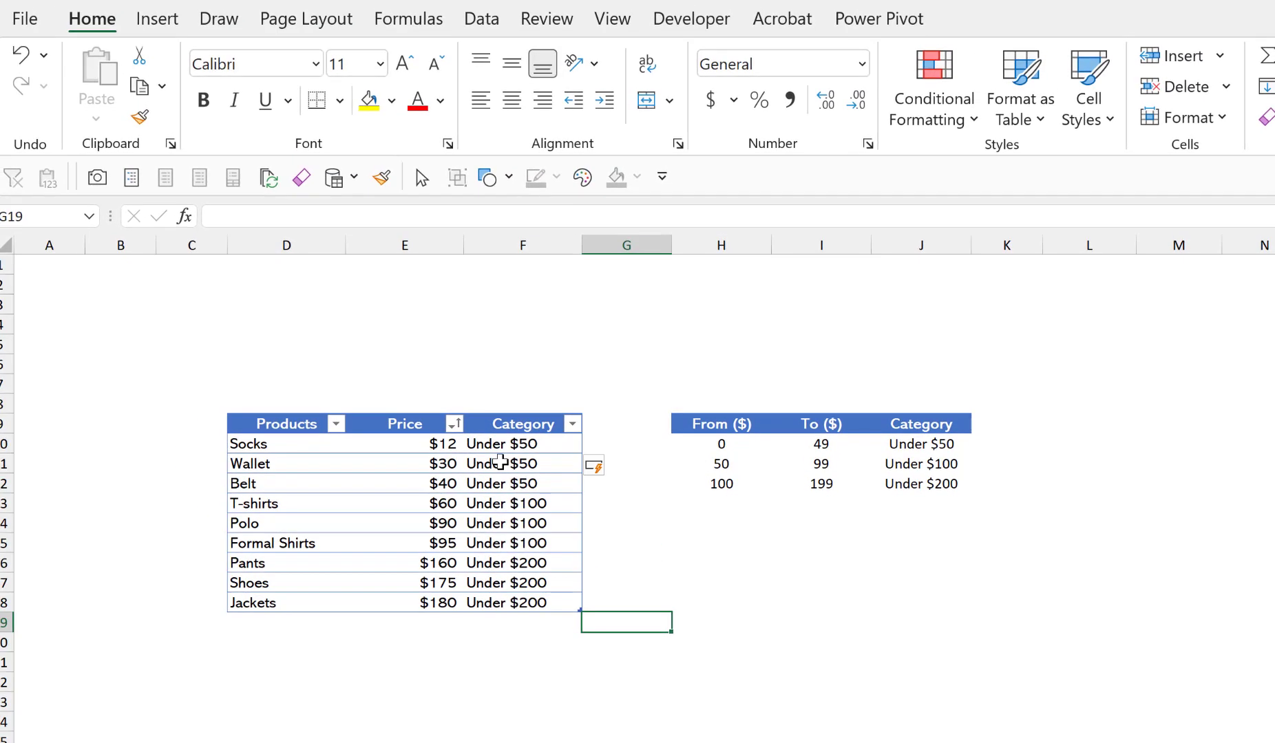
- Insert a Category slicer, move it above the Products table, and shorten it to three buttons
click(500, 462)
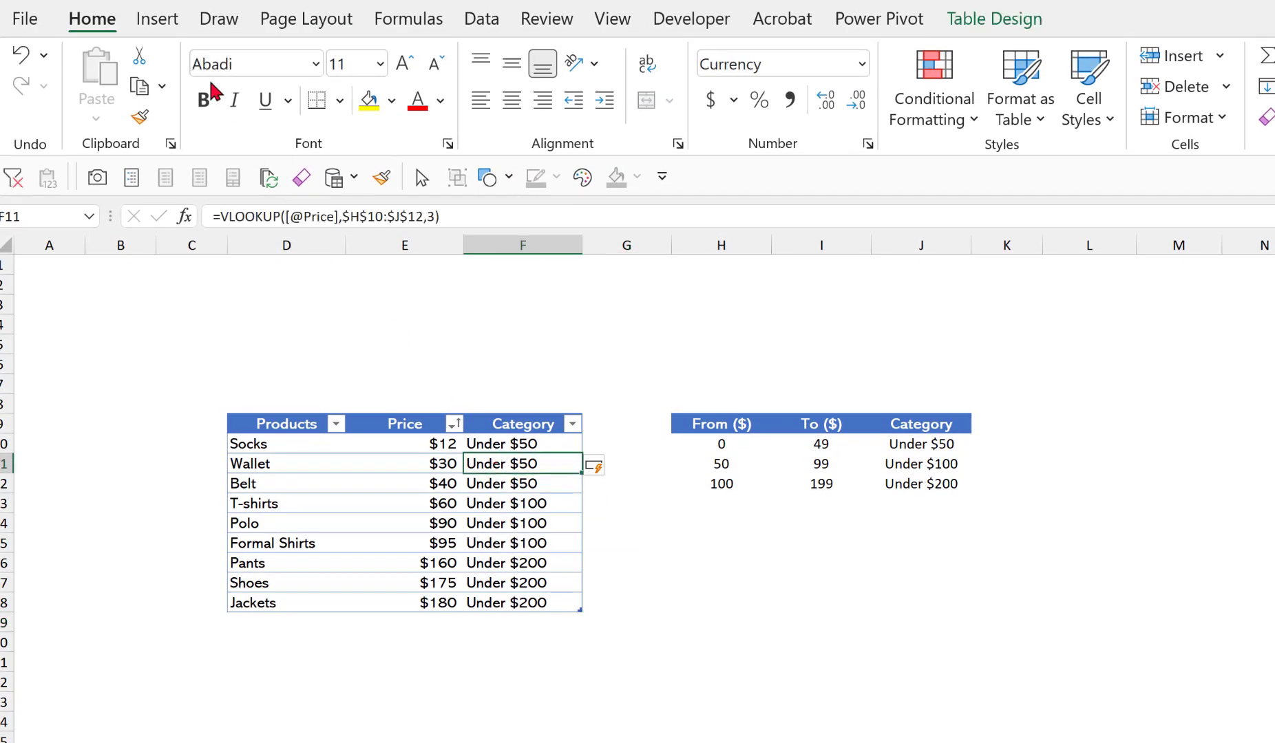
click(163, 23)
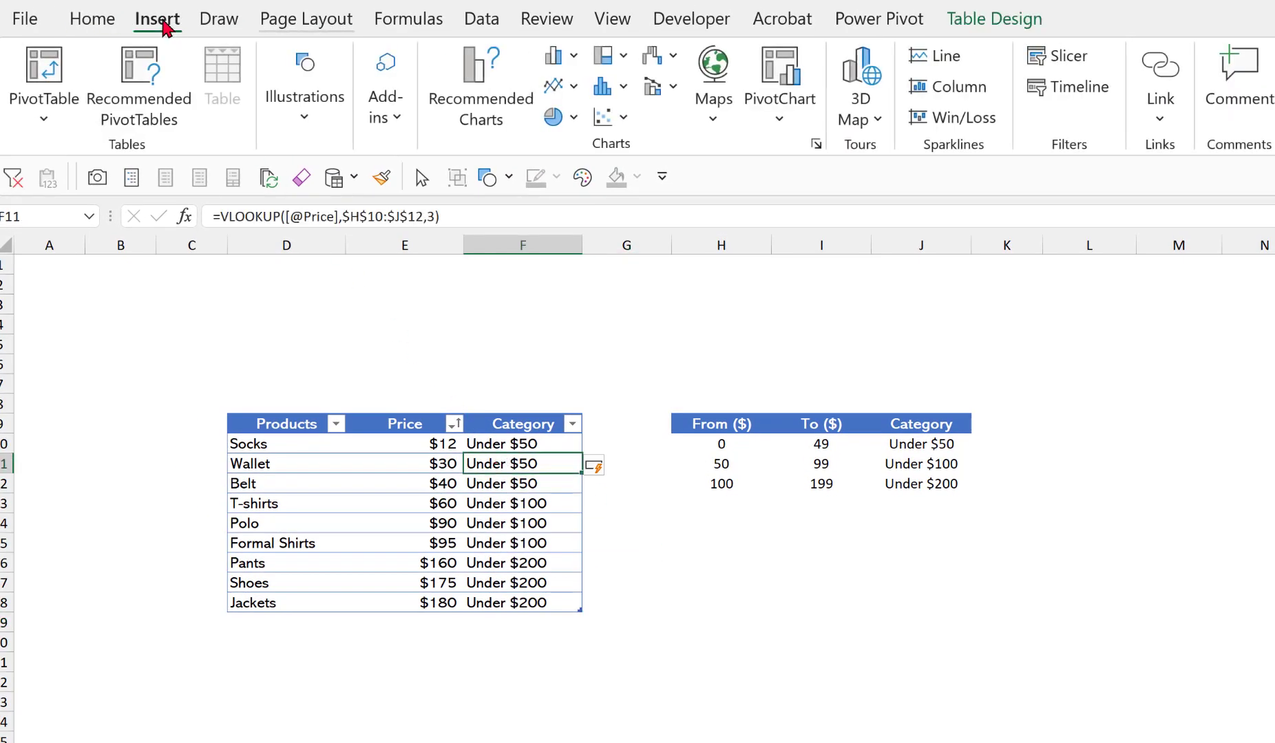
click(1082, 63)
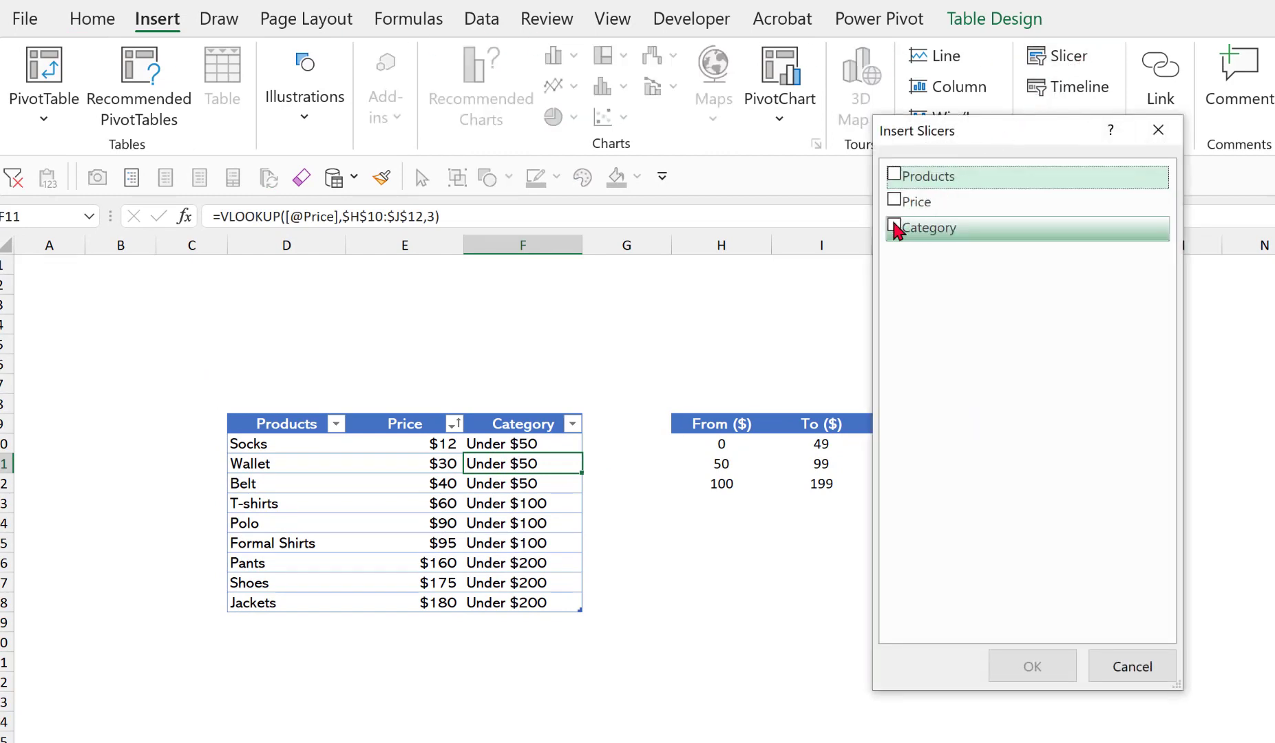
click(895, 227)
click(1036, 665)
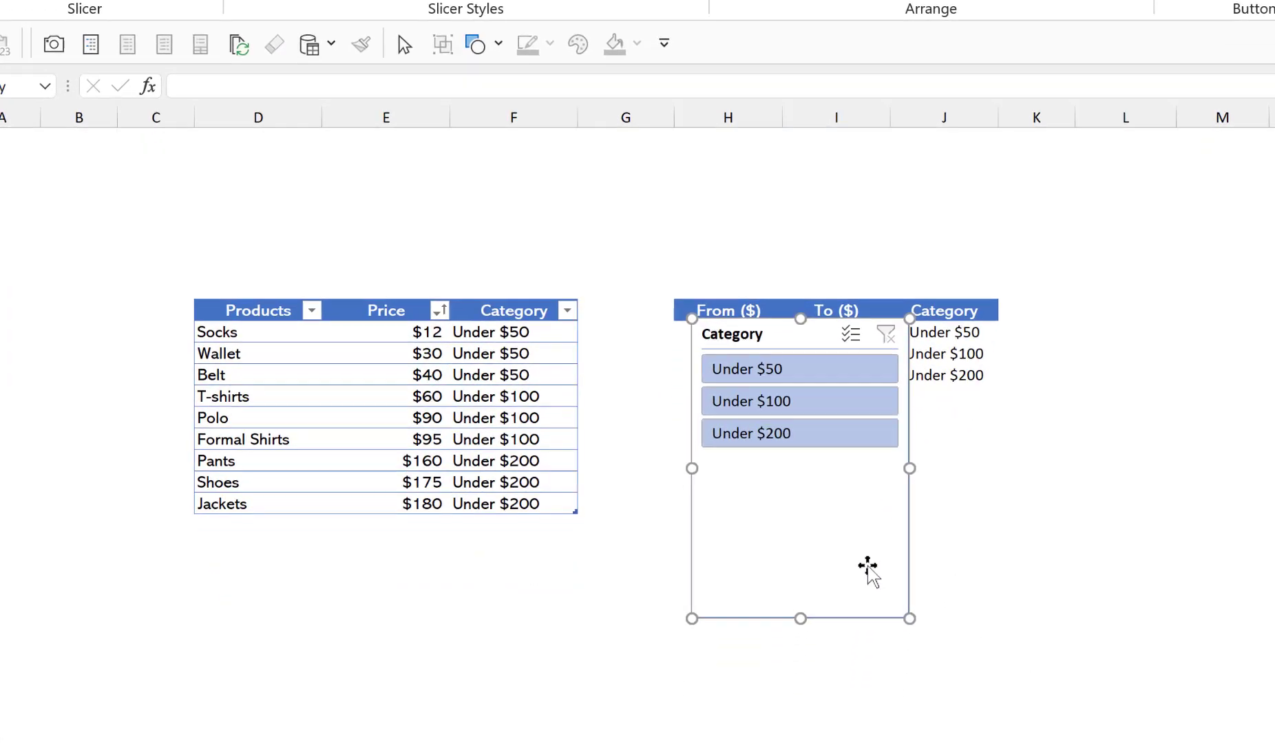
drag(853, 522, 558, 337)
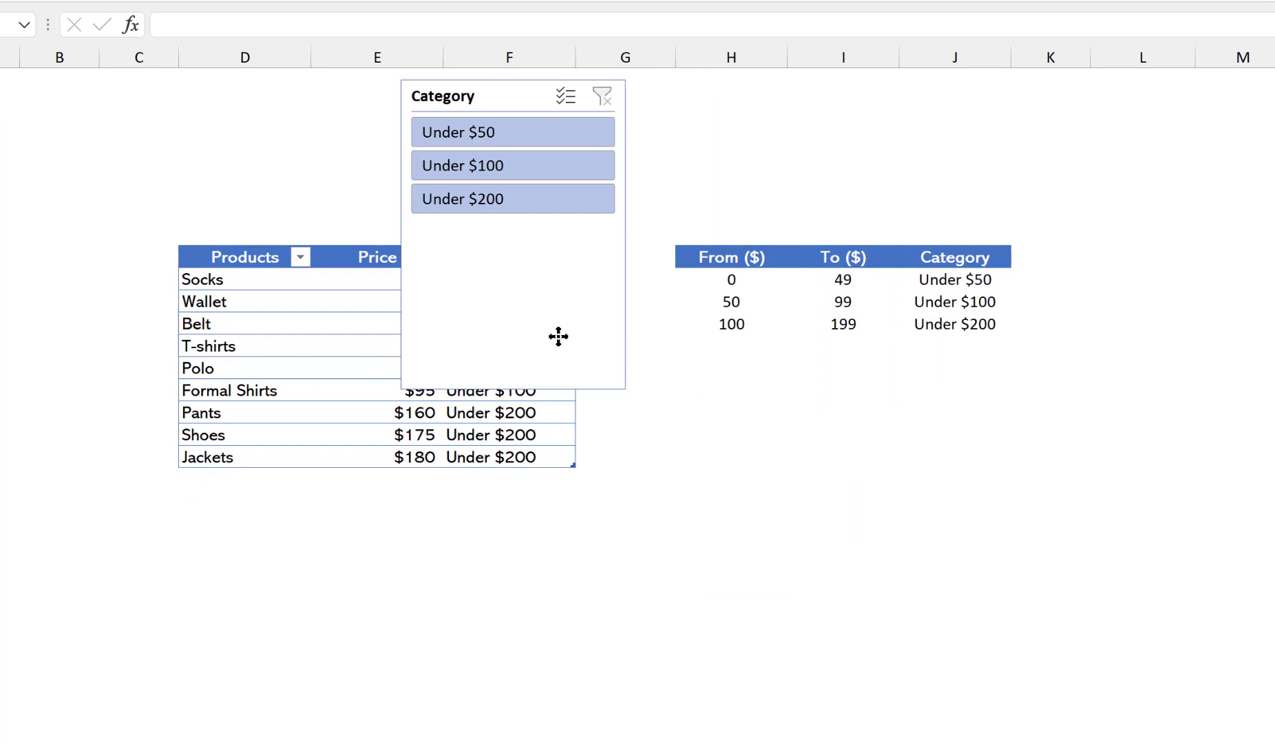
drag(513, 390, 521, 228)
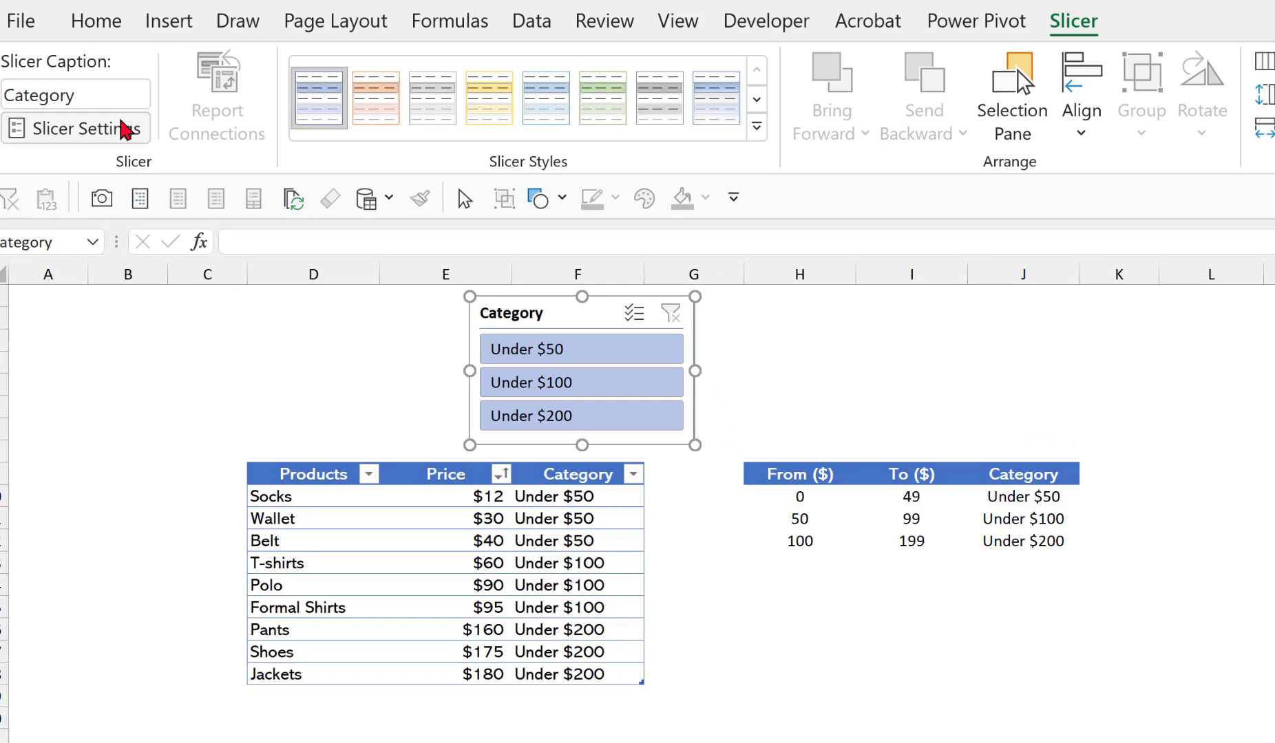
- Turn off Display header in the Category slicer's settings
click(93, 36)
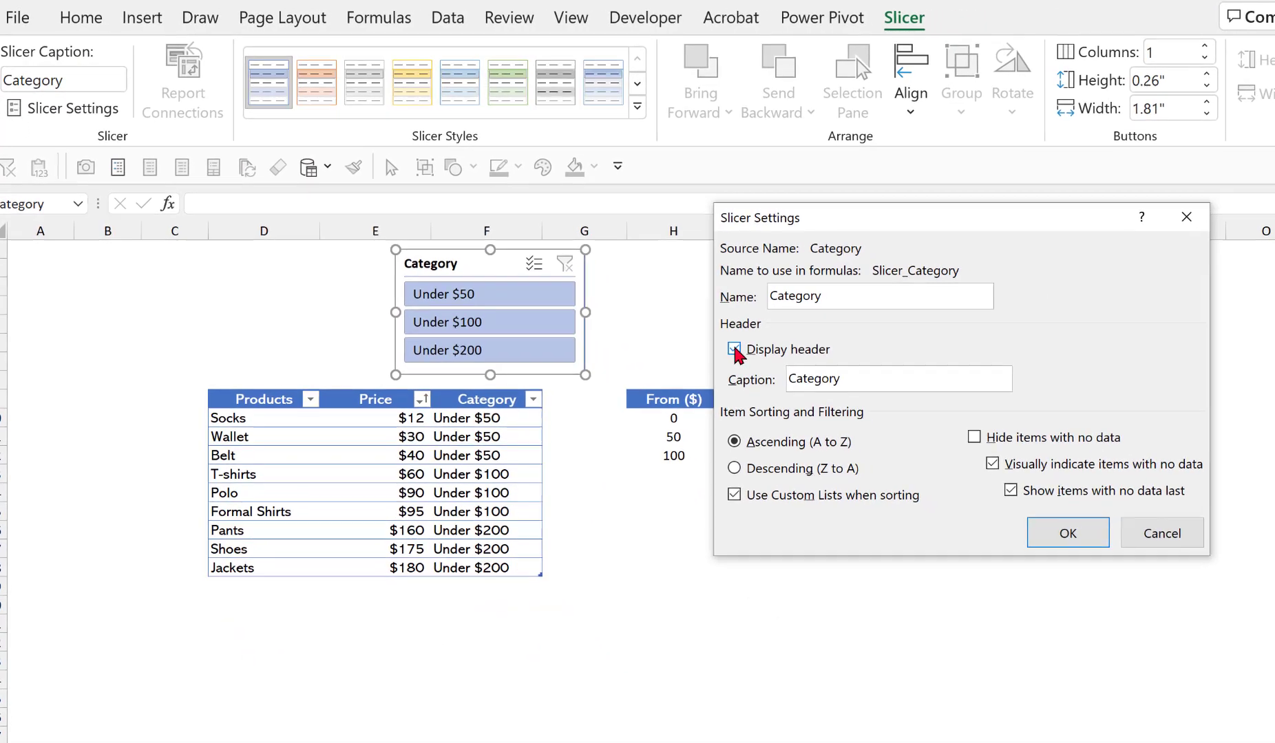
click(874, 415)
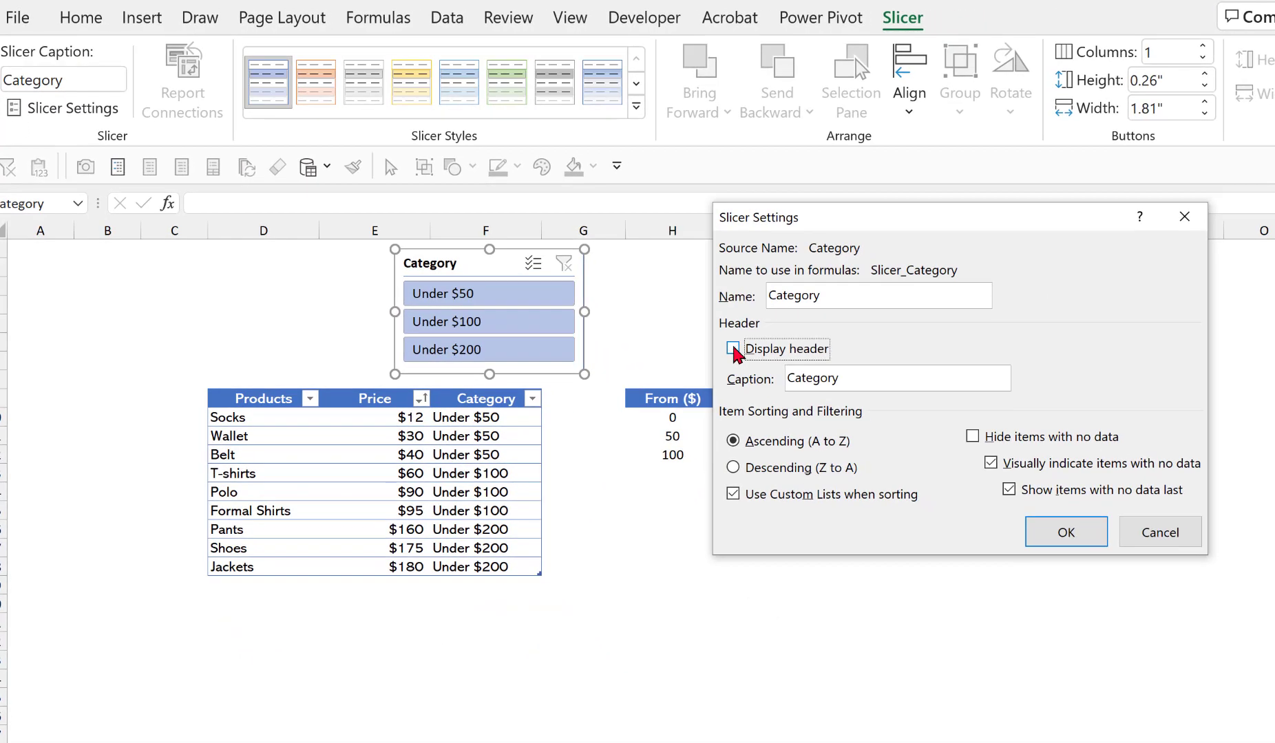
click(1064, 534)
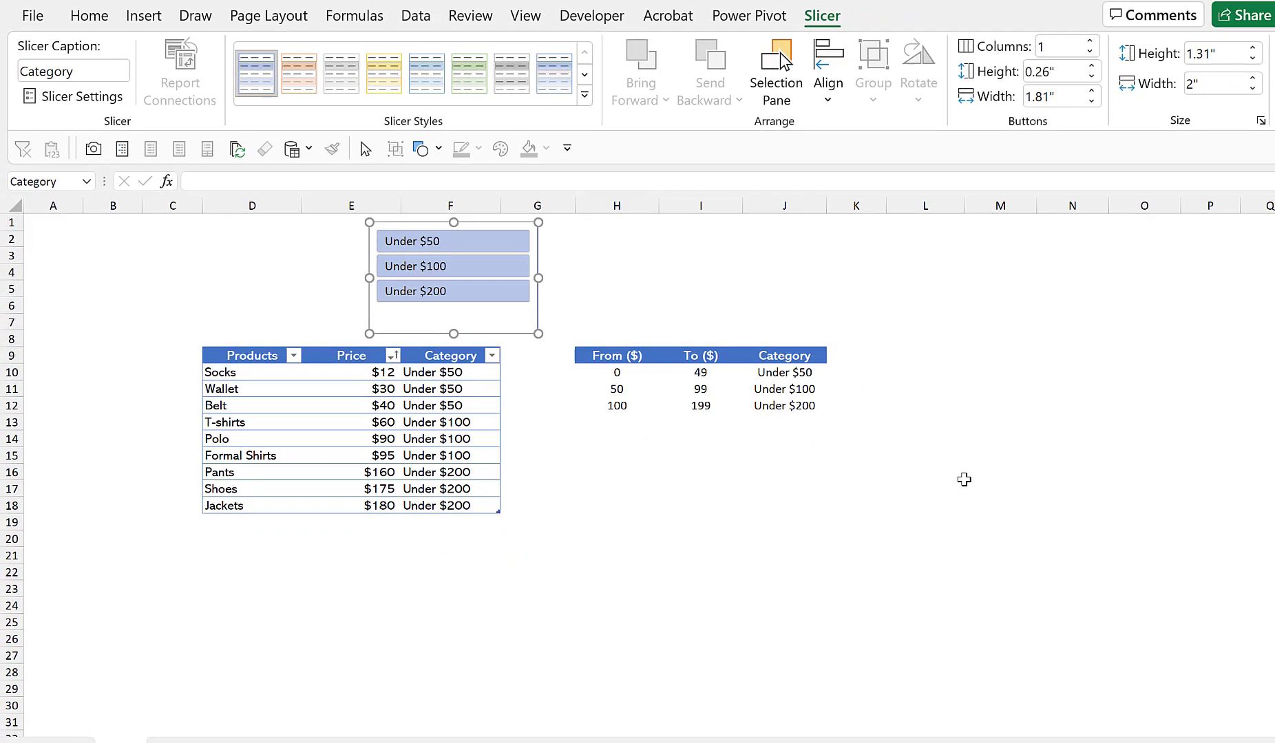
- Set slicer buttons to 3 columns, 0.4" tall and 1" wide, then shrink the slicer to fit
click(1090, 43)
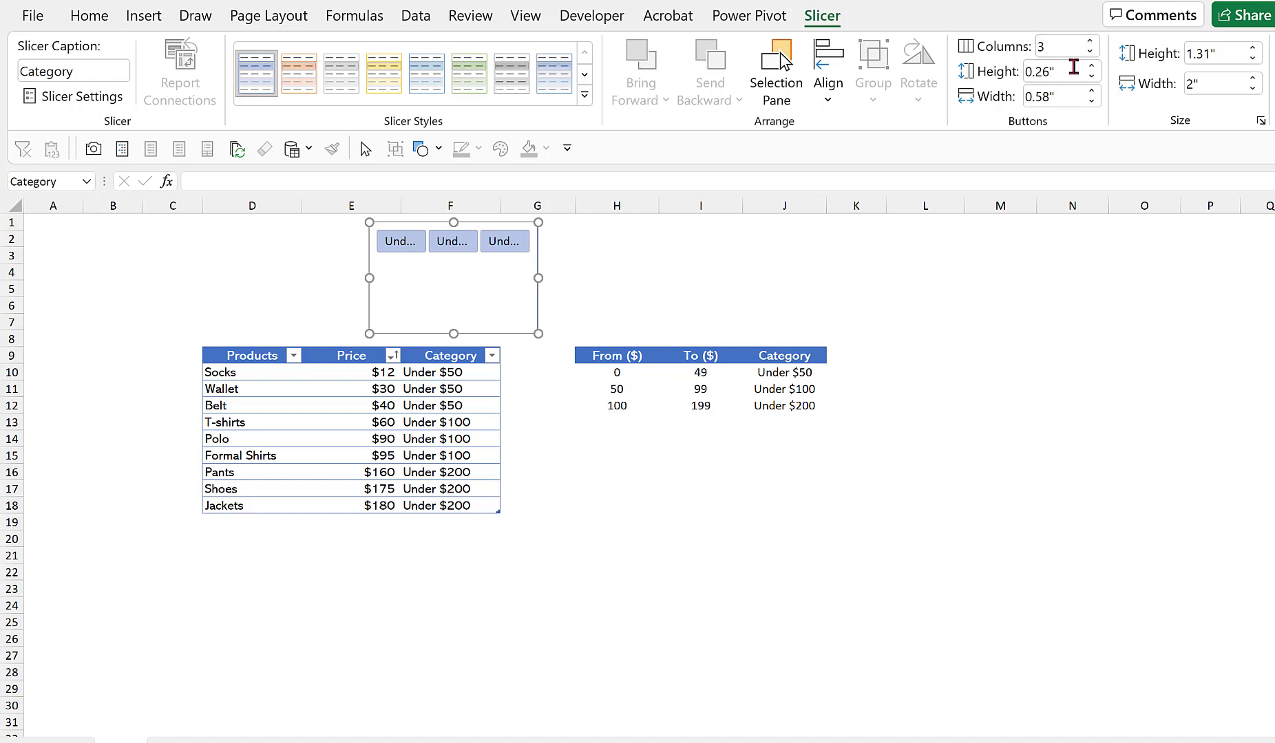
click(1073, 67)
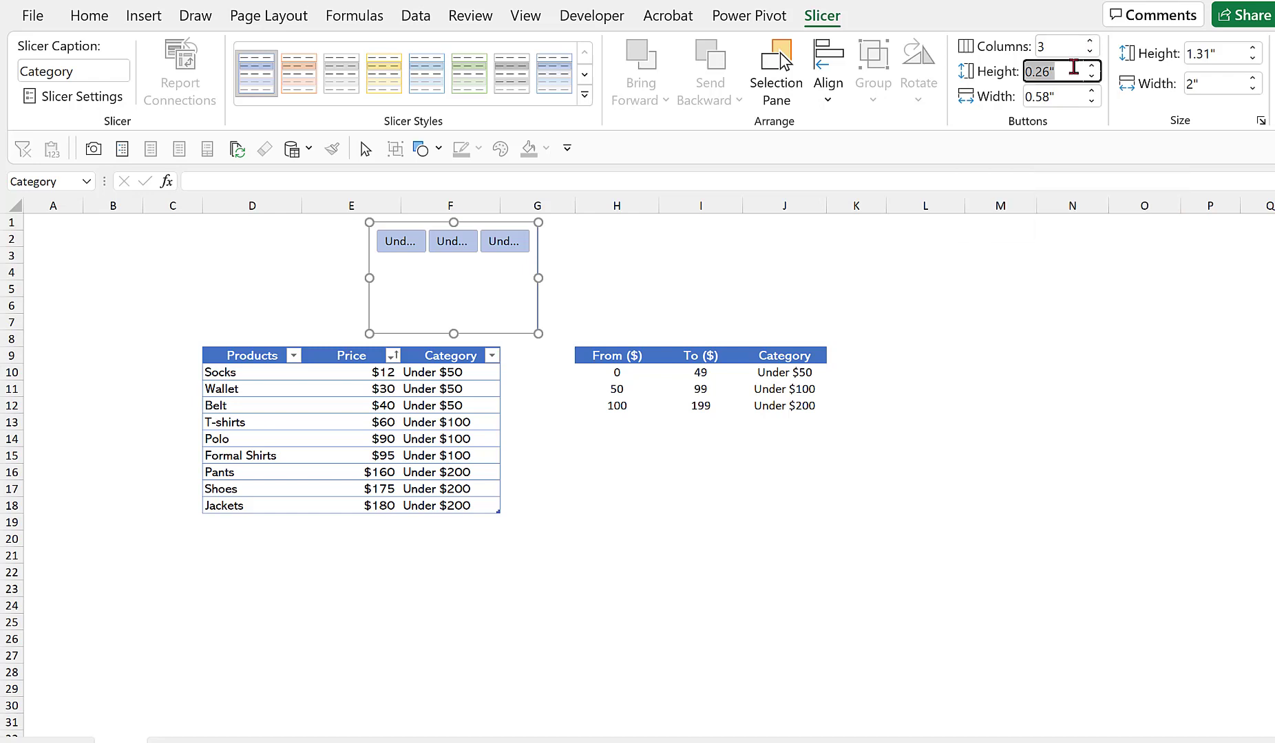
text(.4)
key(Return)
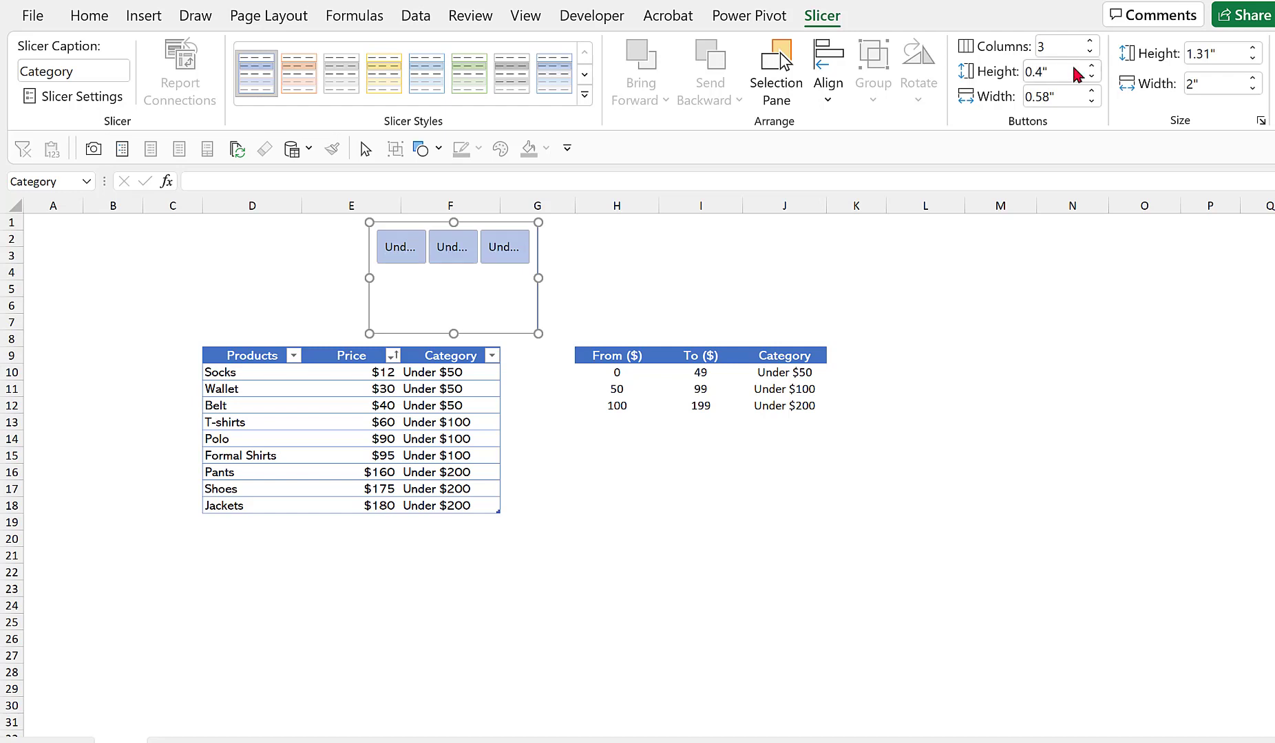
click(1071, 96)
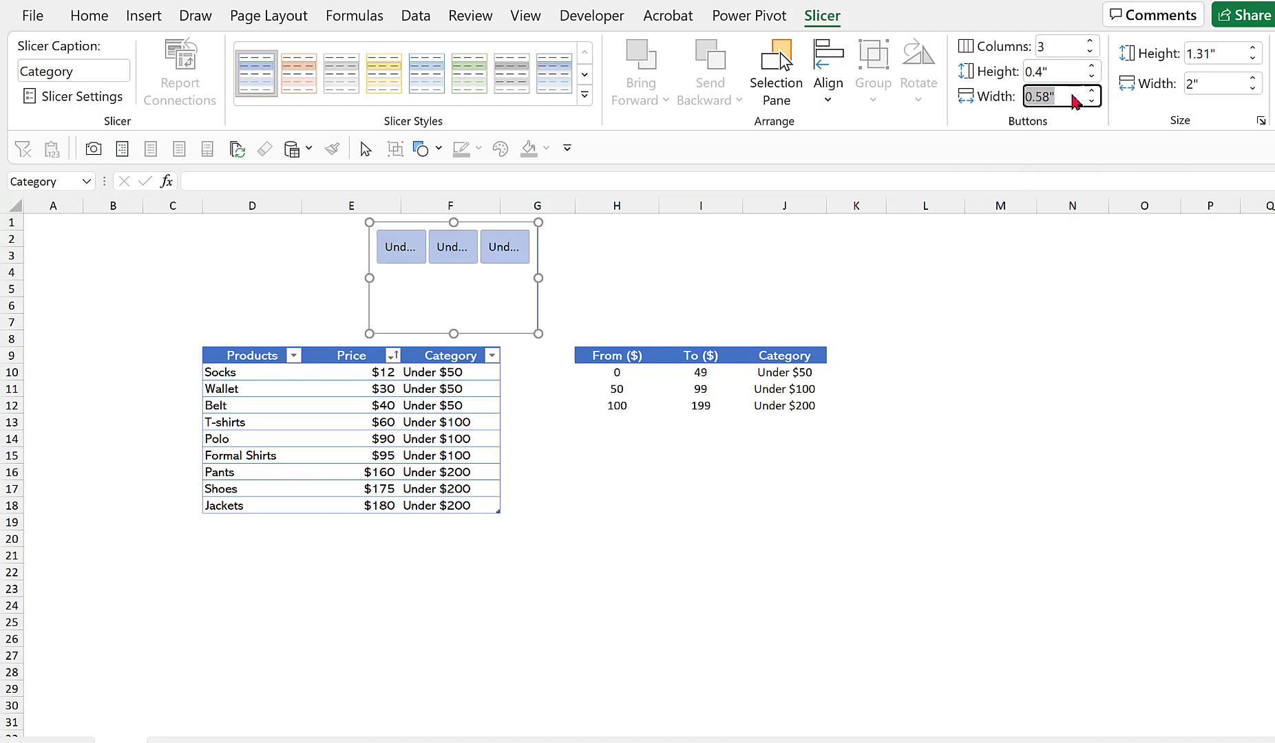
text(1)
key(Return)
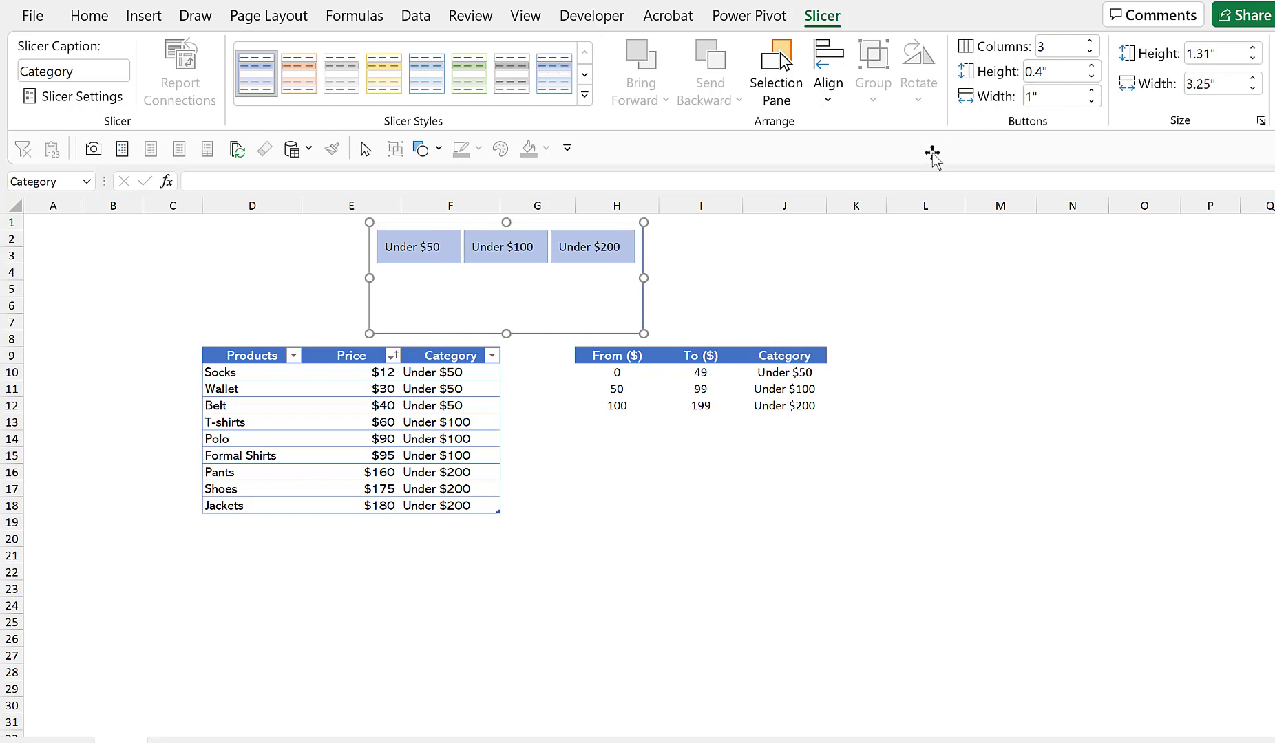
drag(503, 334, 397, 311)
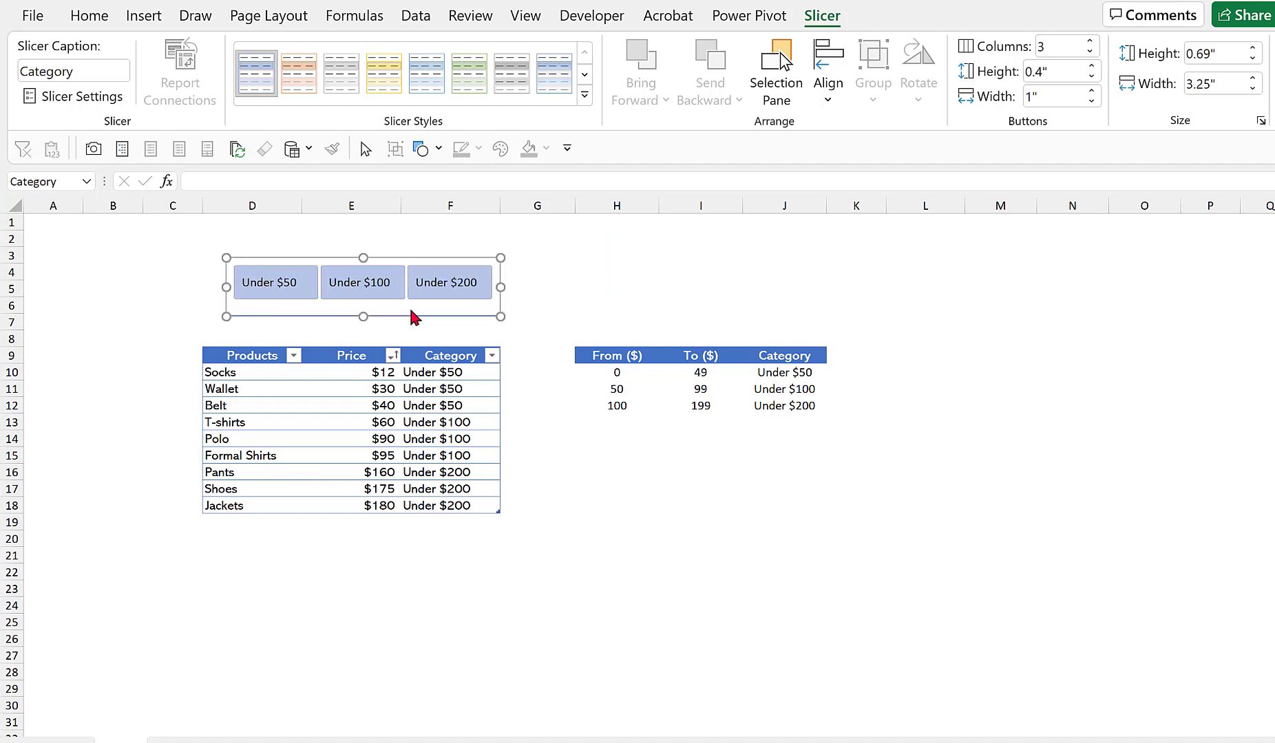
click(585, 266)
- Try the Under $50, Under $100 and Under $200 filters, then select all three categories
click(300, 282)
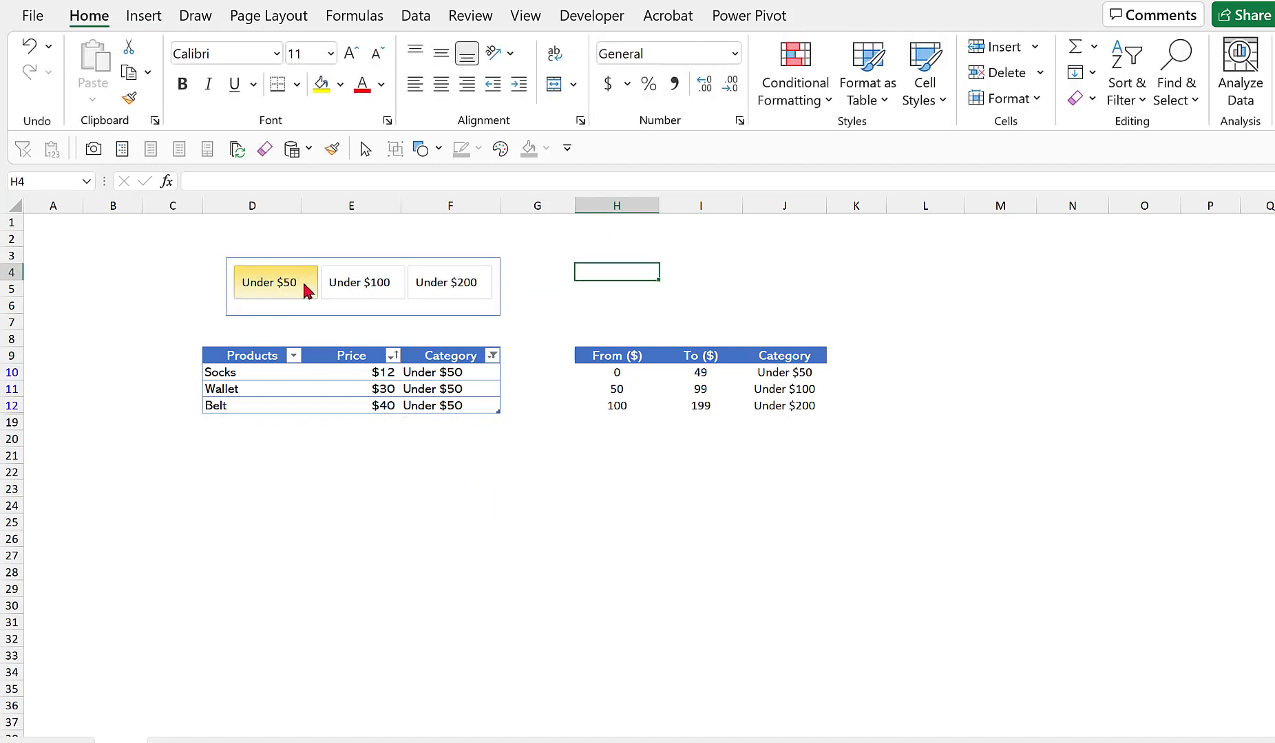
click(355, 285)
click(457, 284)
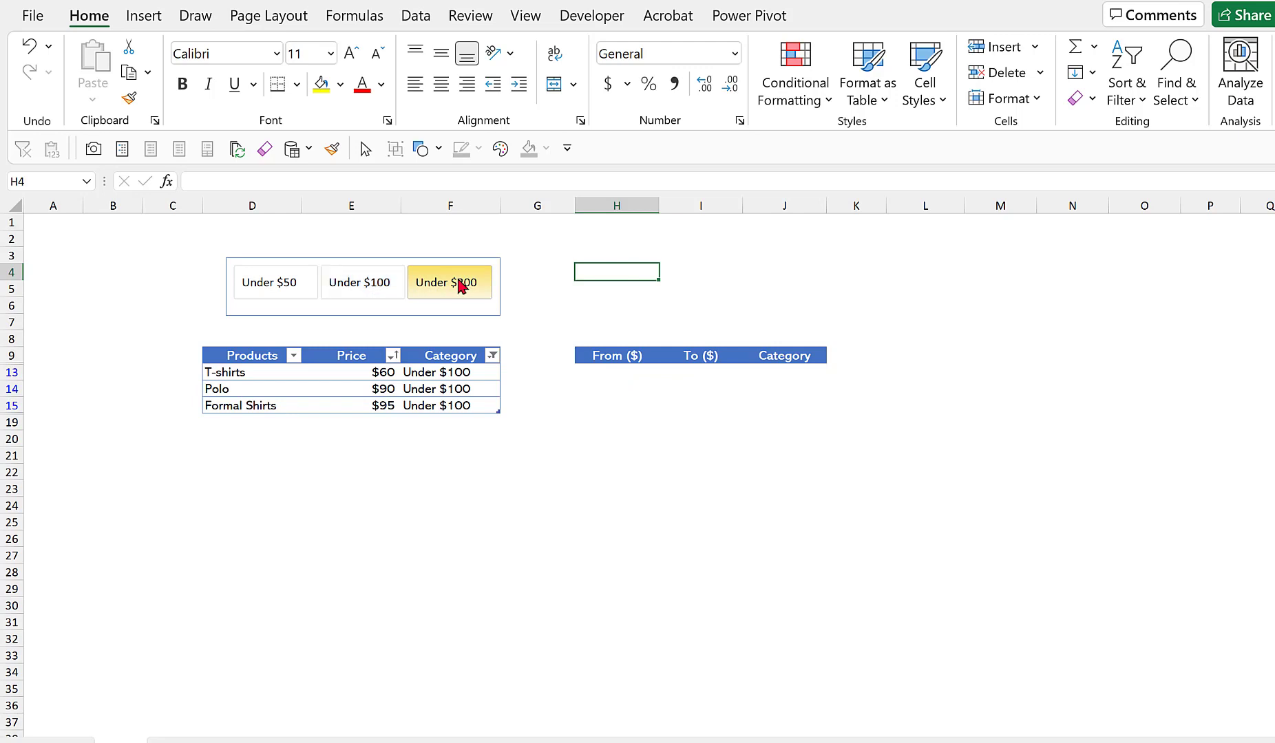
click(372, 284)
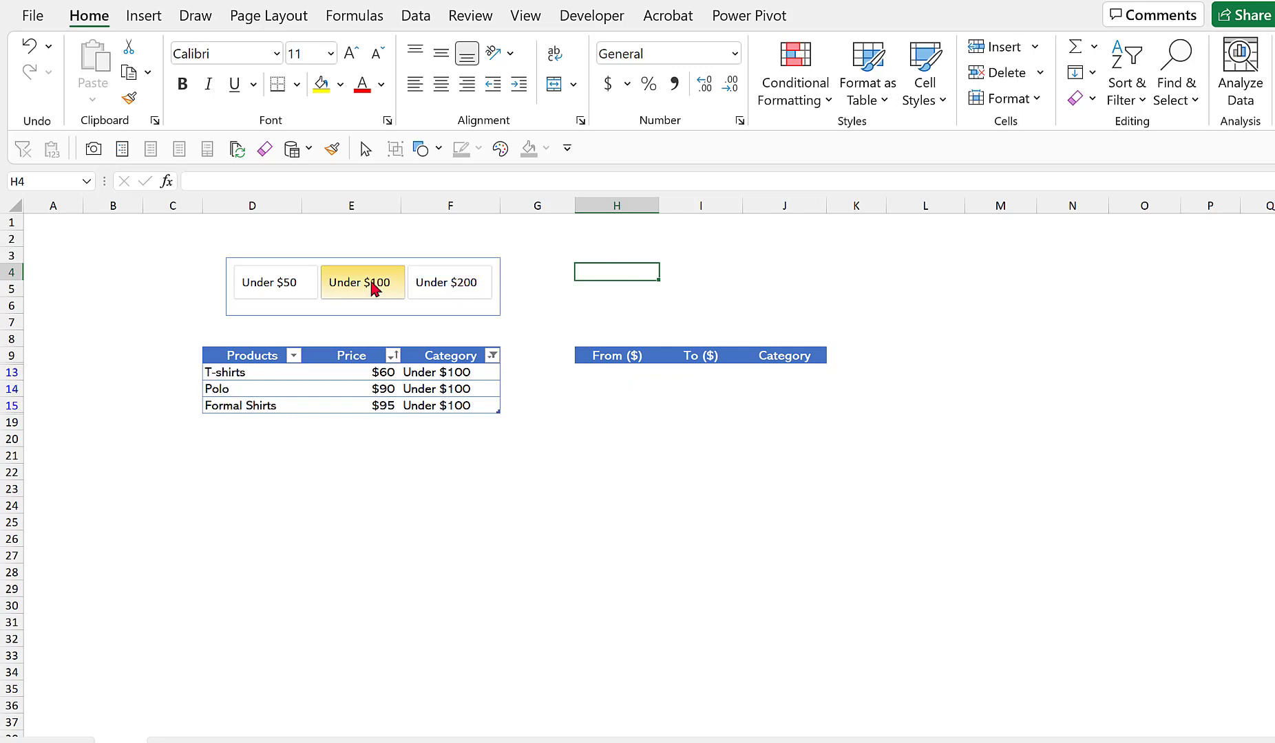
click(270, 288)
drag(271, 287, 454, 308)
click(453, 309)
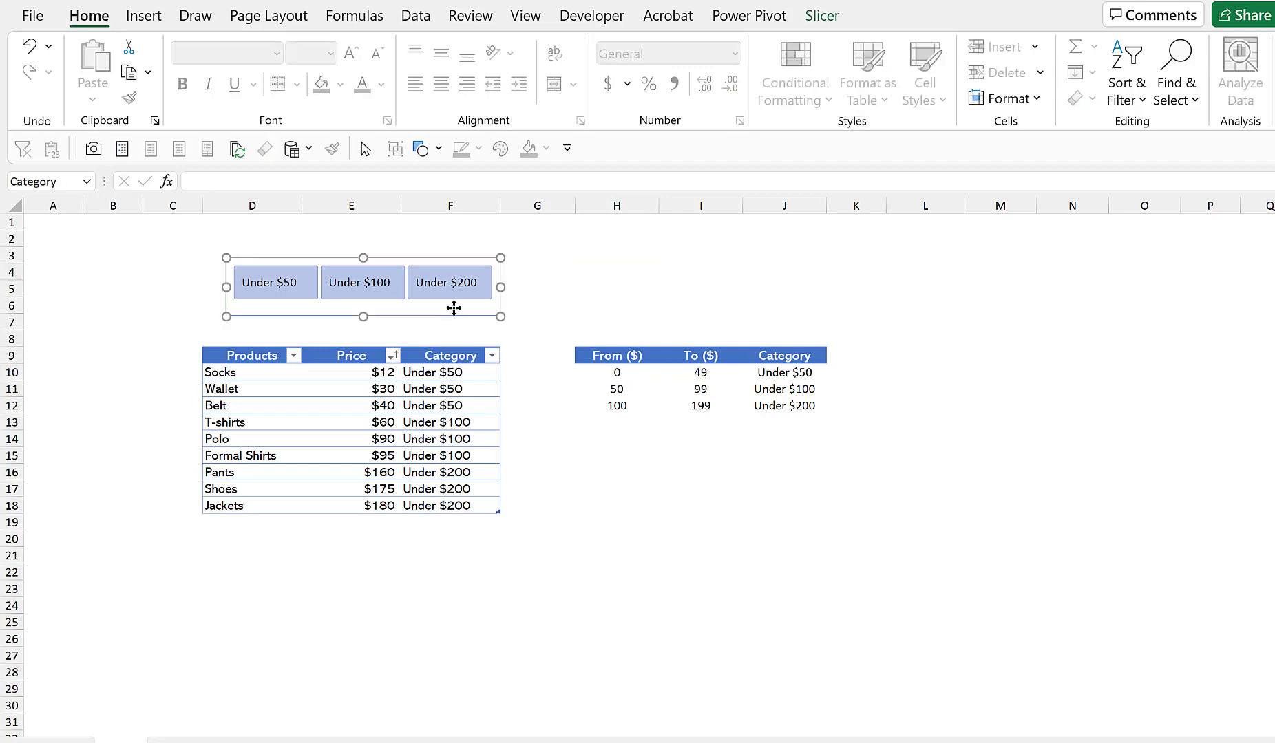
- Apply the first Dark slicer style to the Category slicer
click(822, 19)
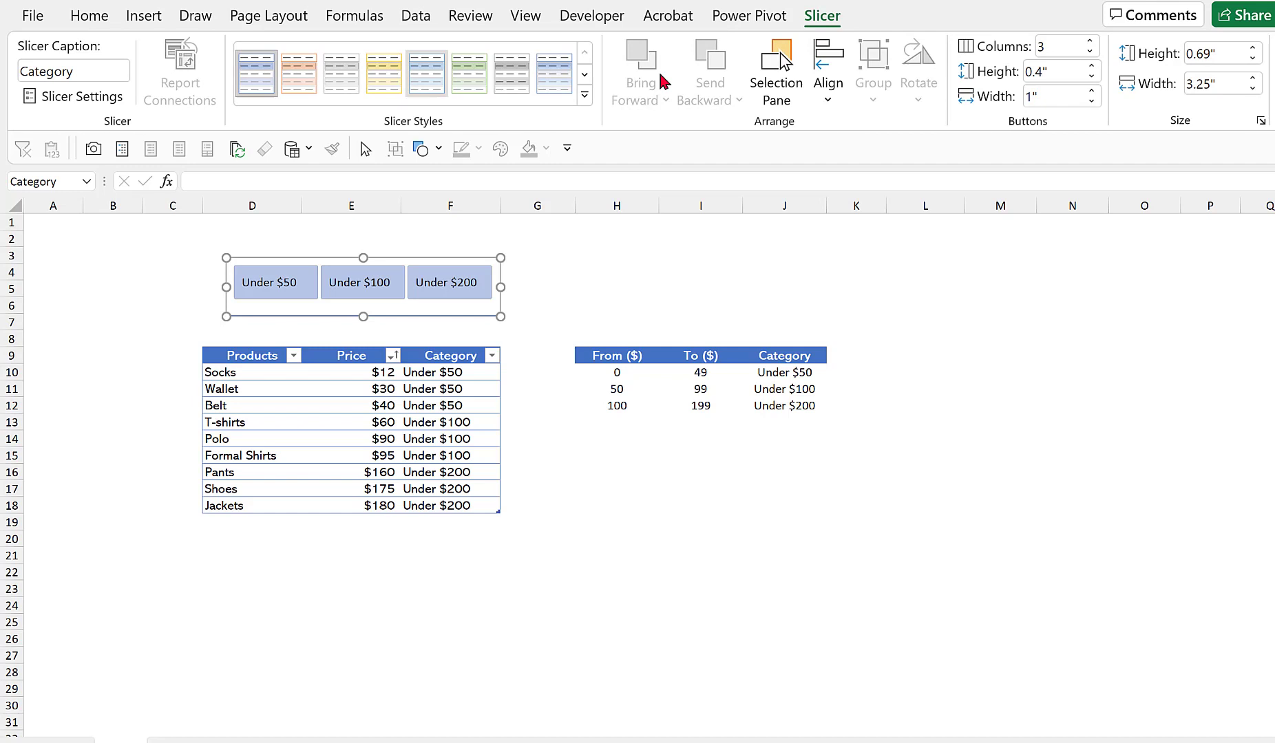
click(584, 96)
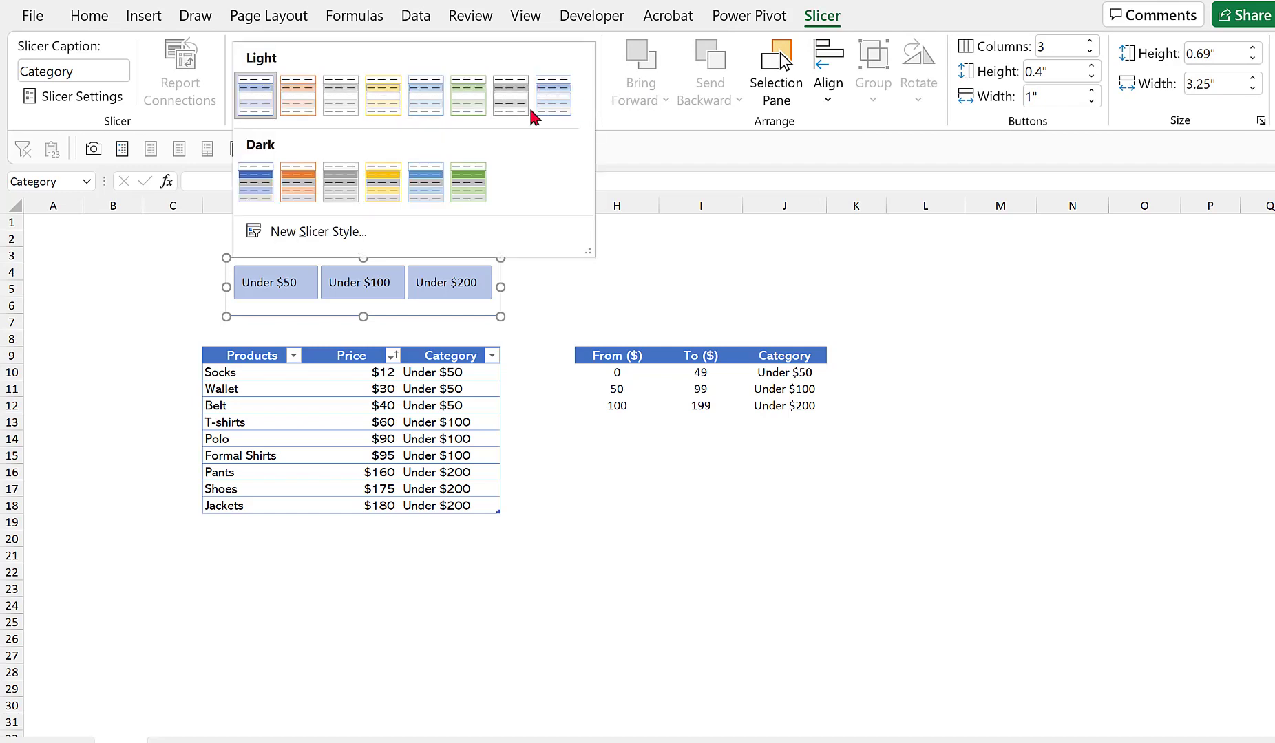
click(261, 178)
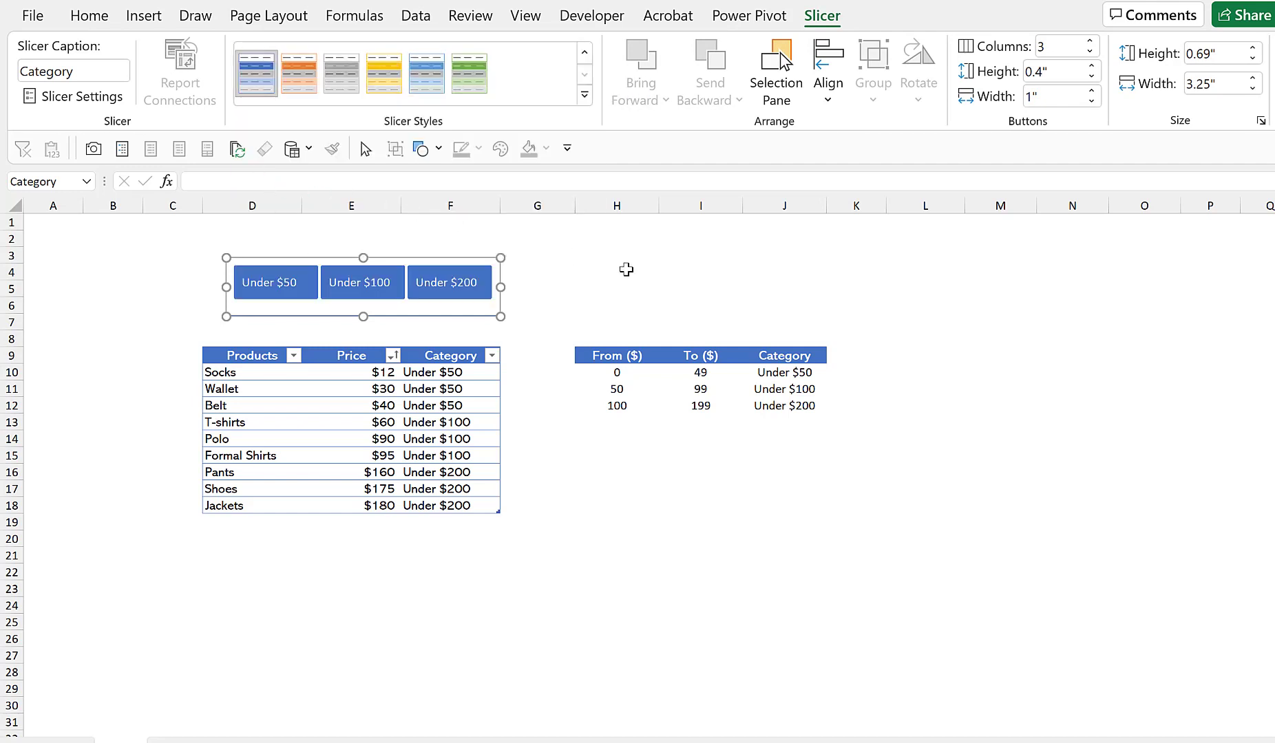
- Test the Under $50, Under $100 and Under $200 filters, ending with all three selected
click(598, 271)
click(269, 282)
click(364, 284)
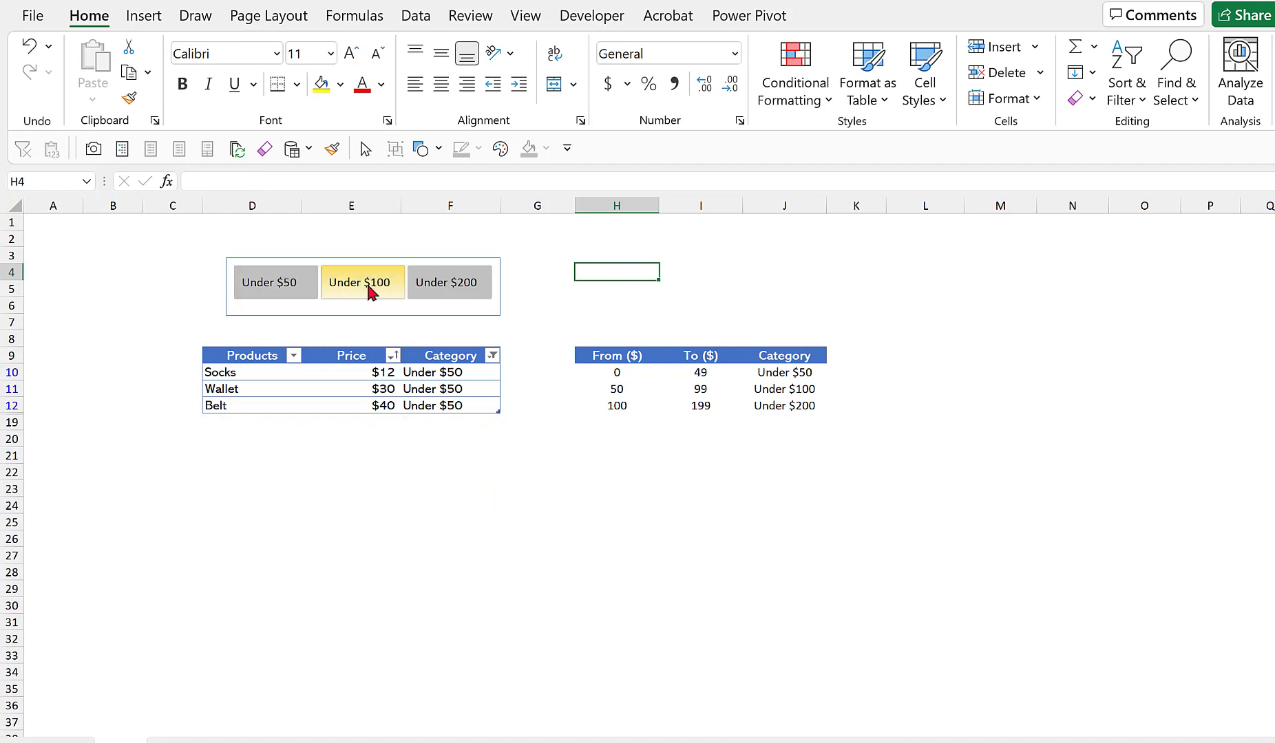
click(460, 281)
click(289, 282)
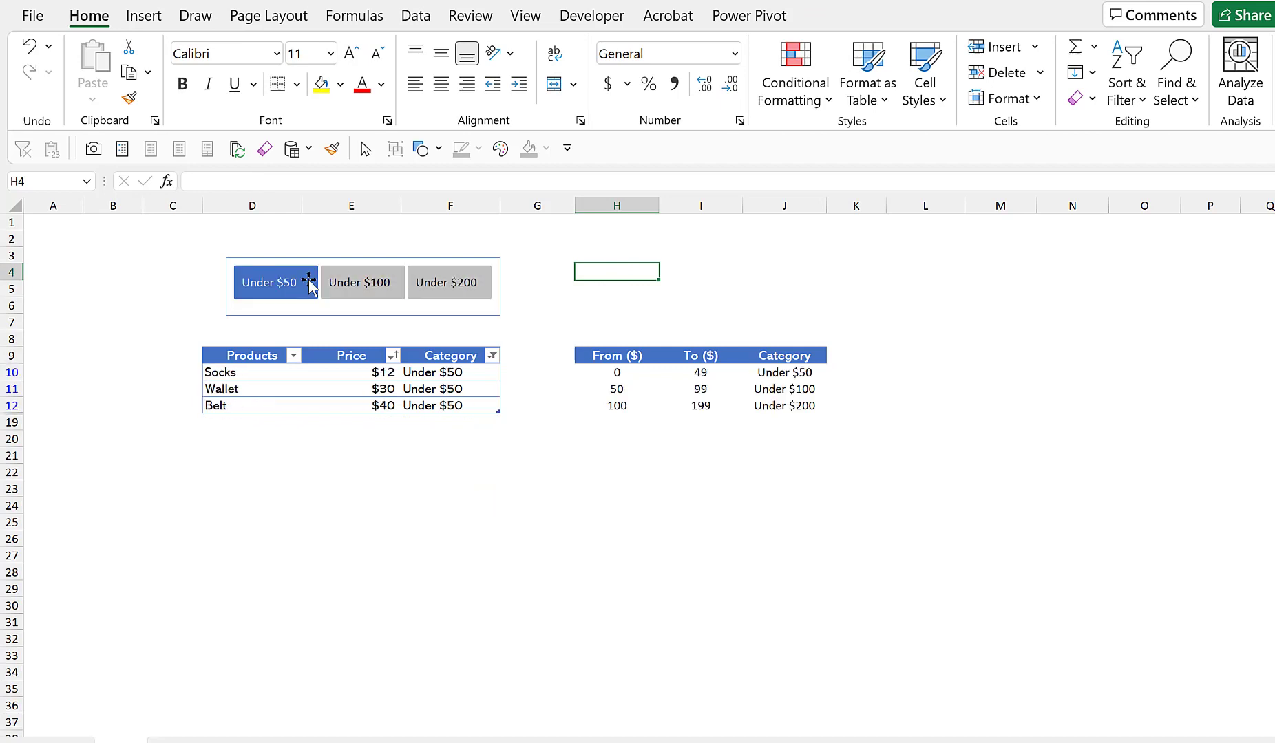
click(443, 284)
click(277, 281)
drag(278, 285, 454, 288)
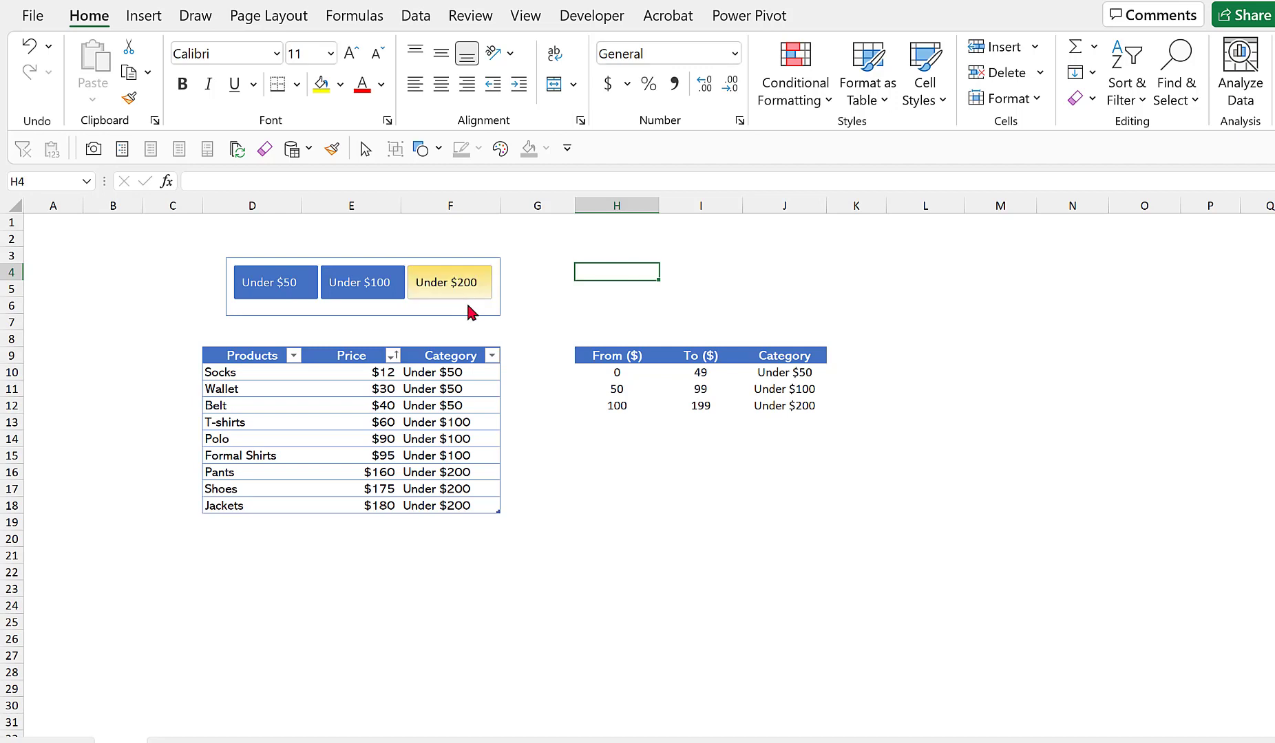
click(468, 309)
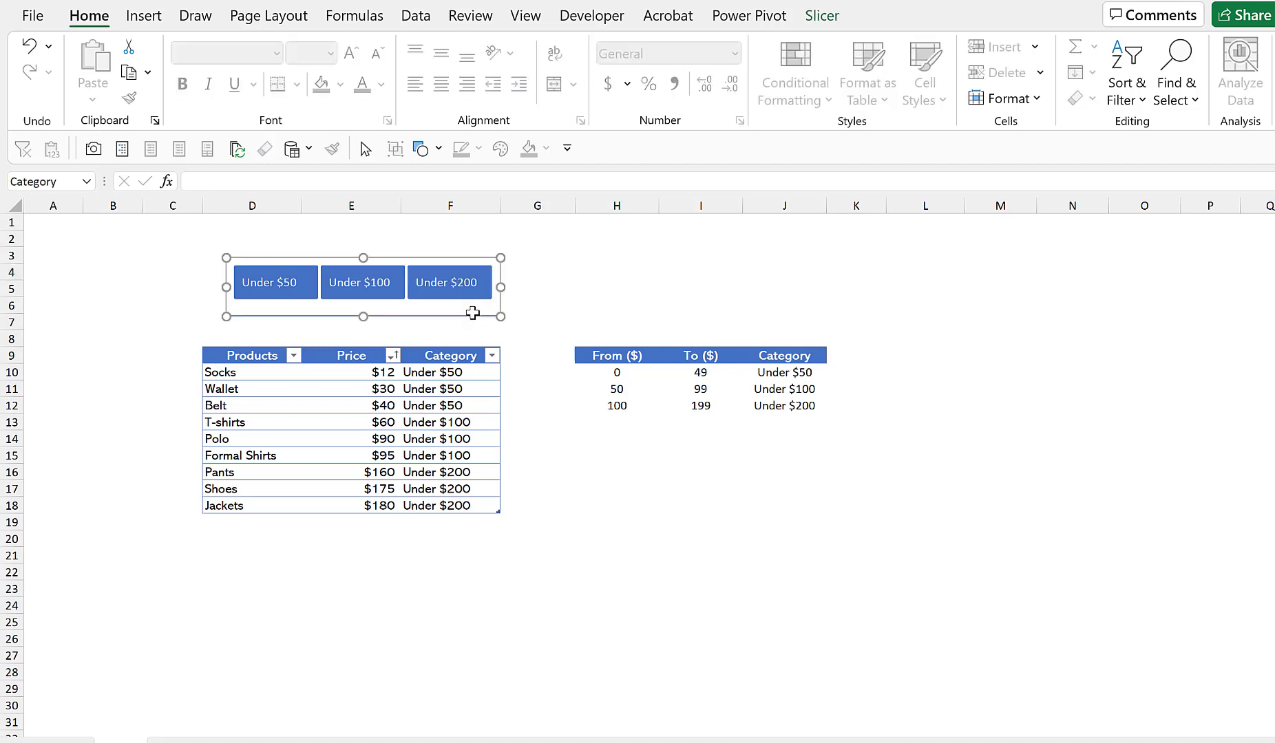
- Duplicate the dark slicer style as 'My Slicer' and apply it to the Category slicer
click(831, 20)
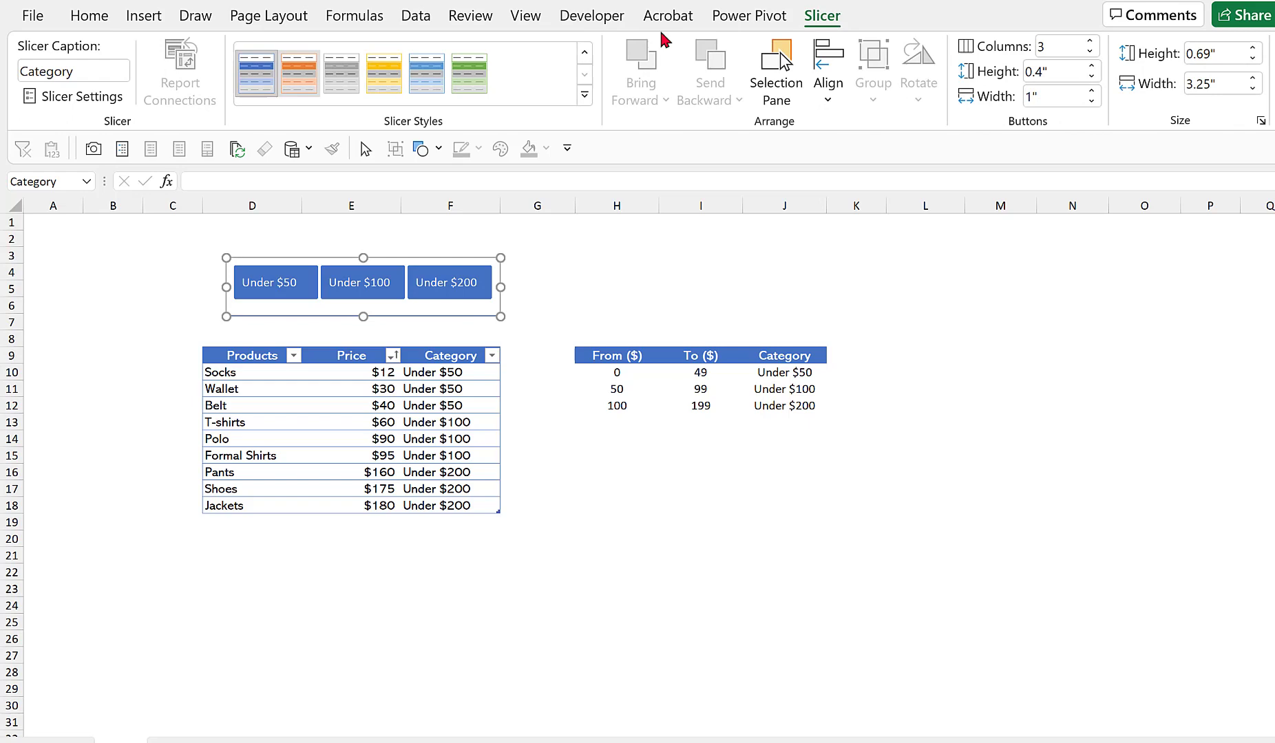
right_click(256, 75)
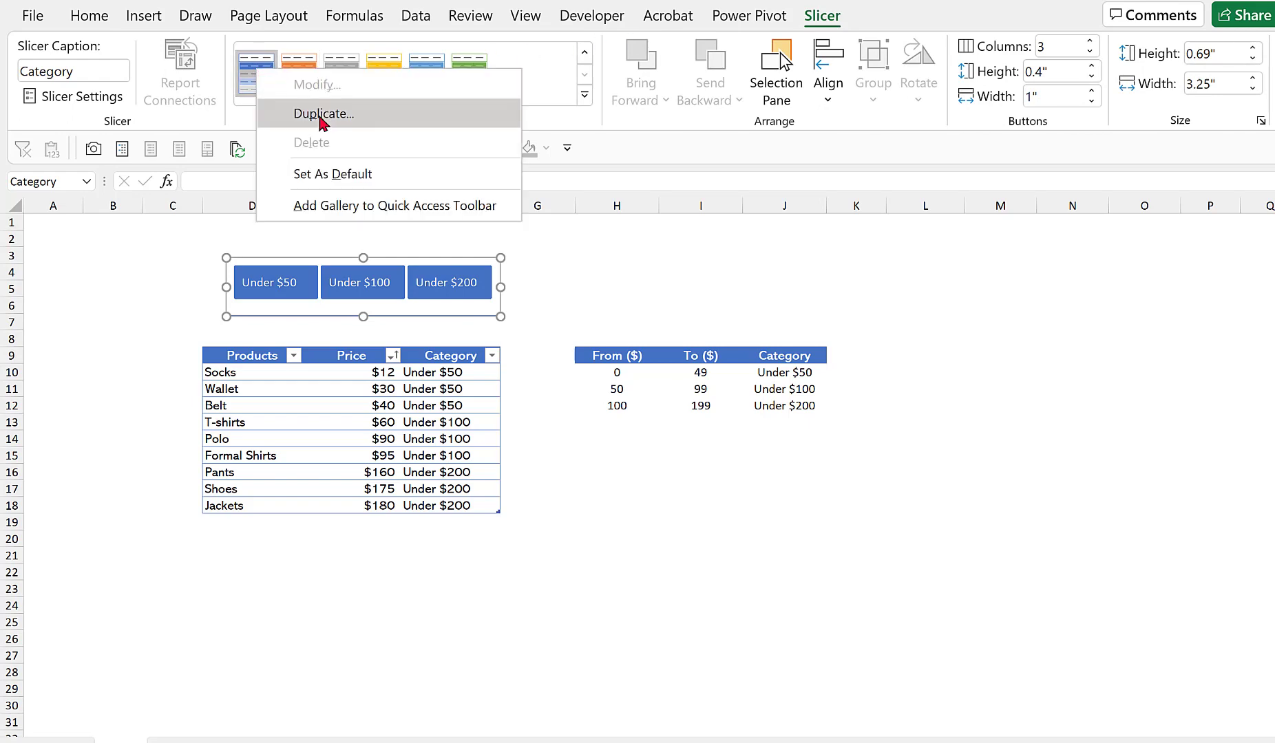
click(320, 114)
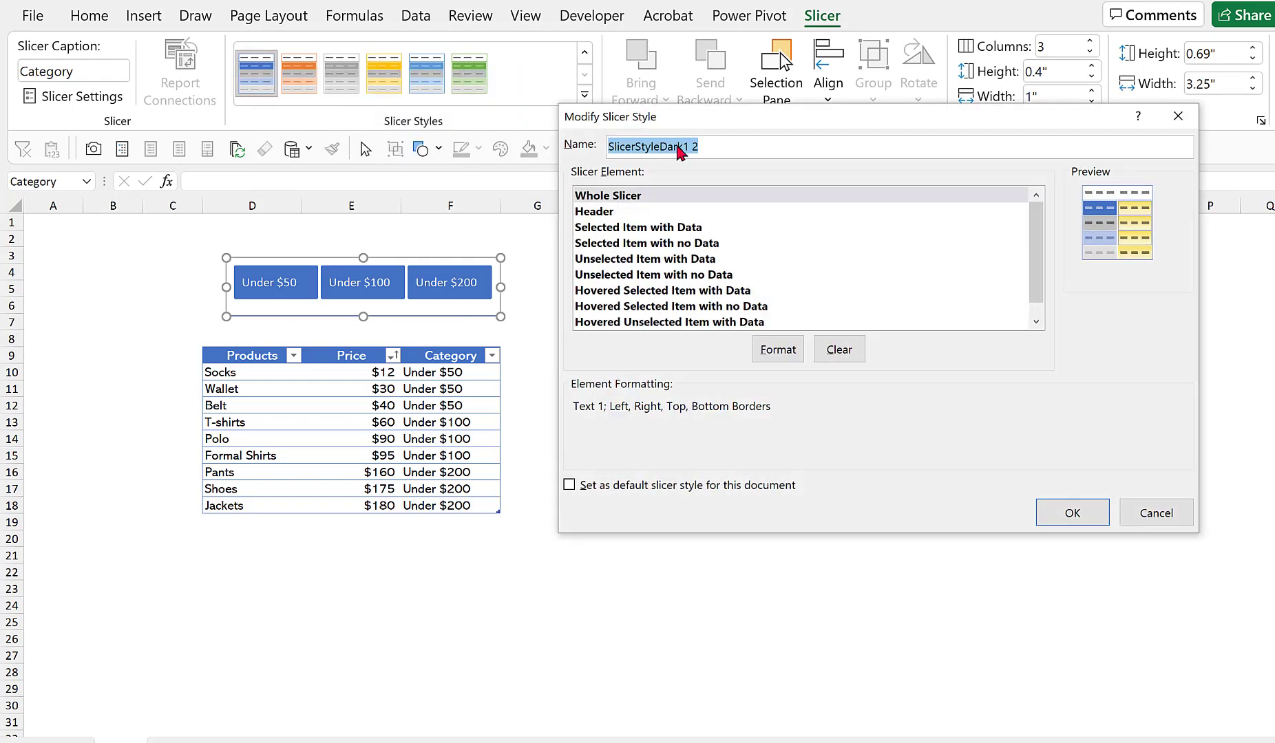
text(My Slicer)
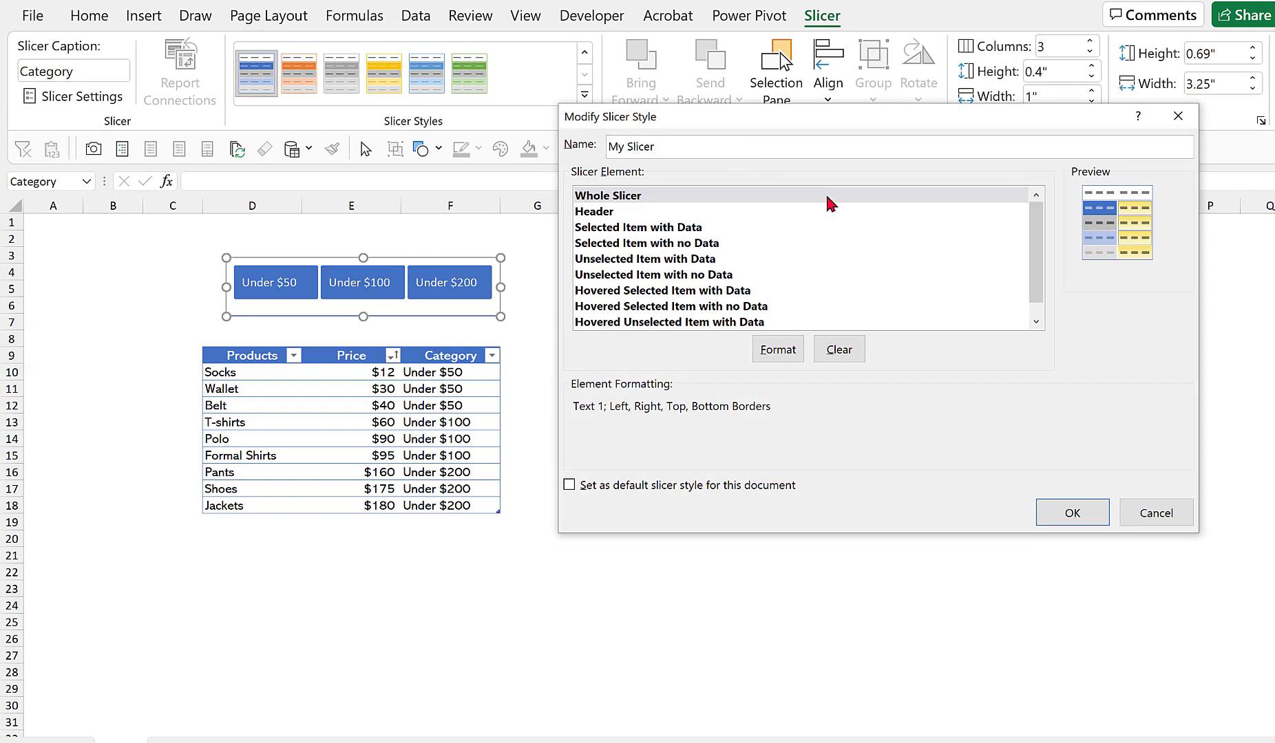
click(1081, 513)
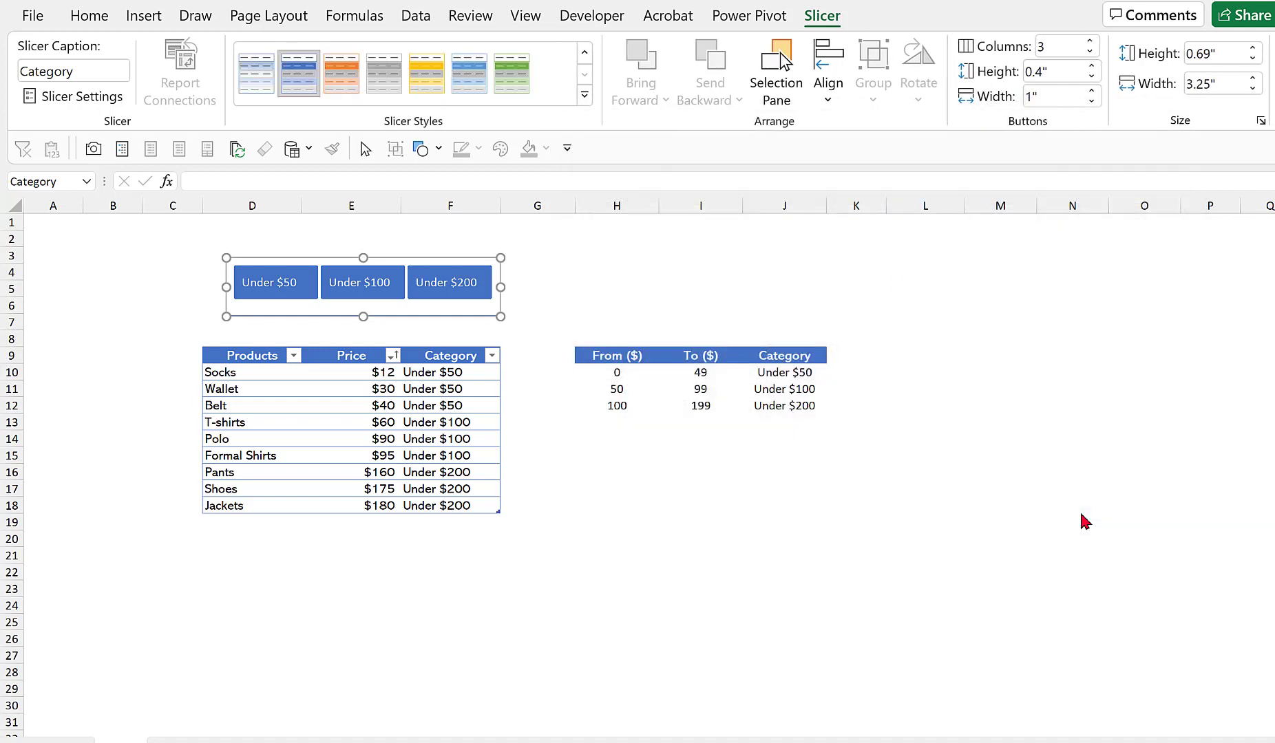
click(585, 96)
click(255, 100)
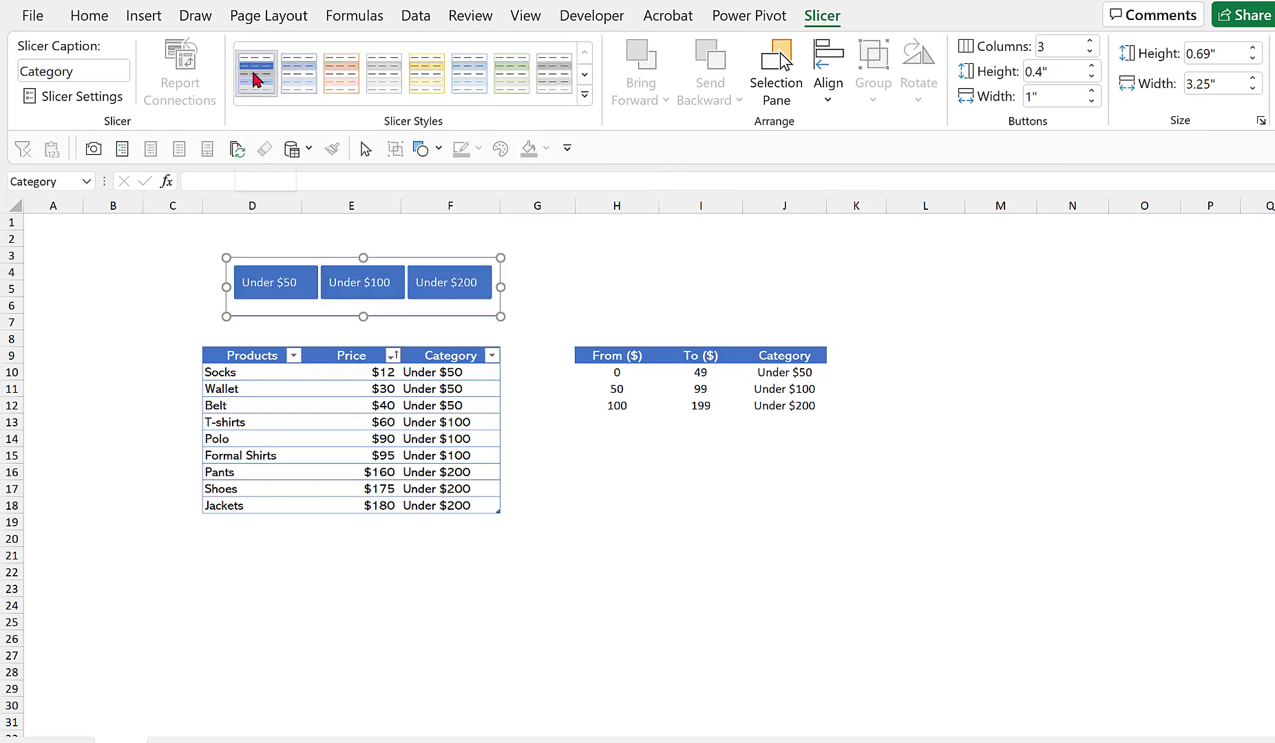
- Format My Slicer's Whole Slicer element with light grey fill, no borders and Abadi font
right_click(255, 79)
click(349, 90)
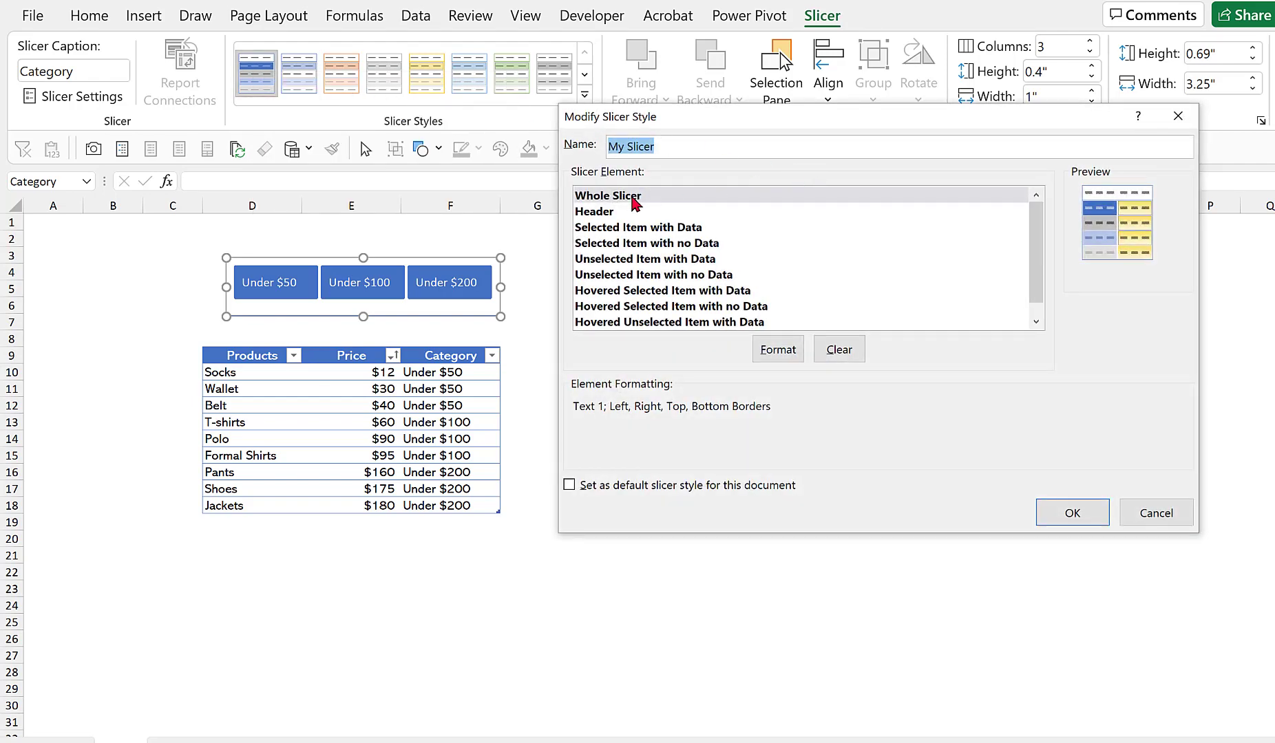
click(778, 351)
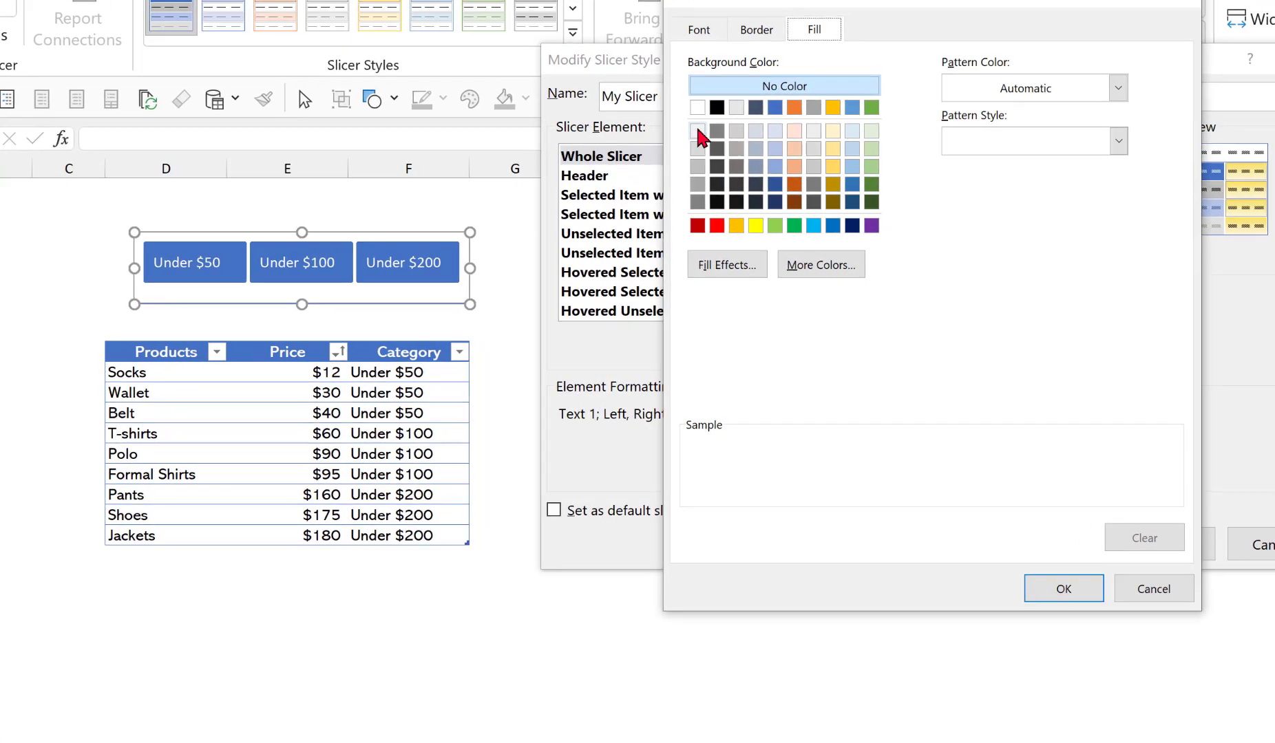
click(697, 131)
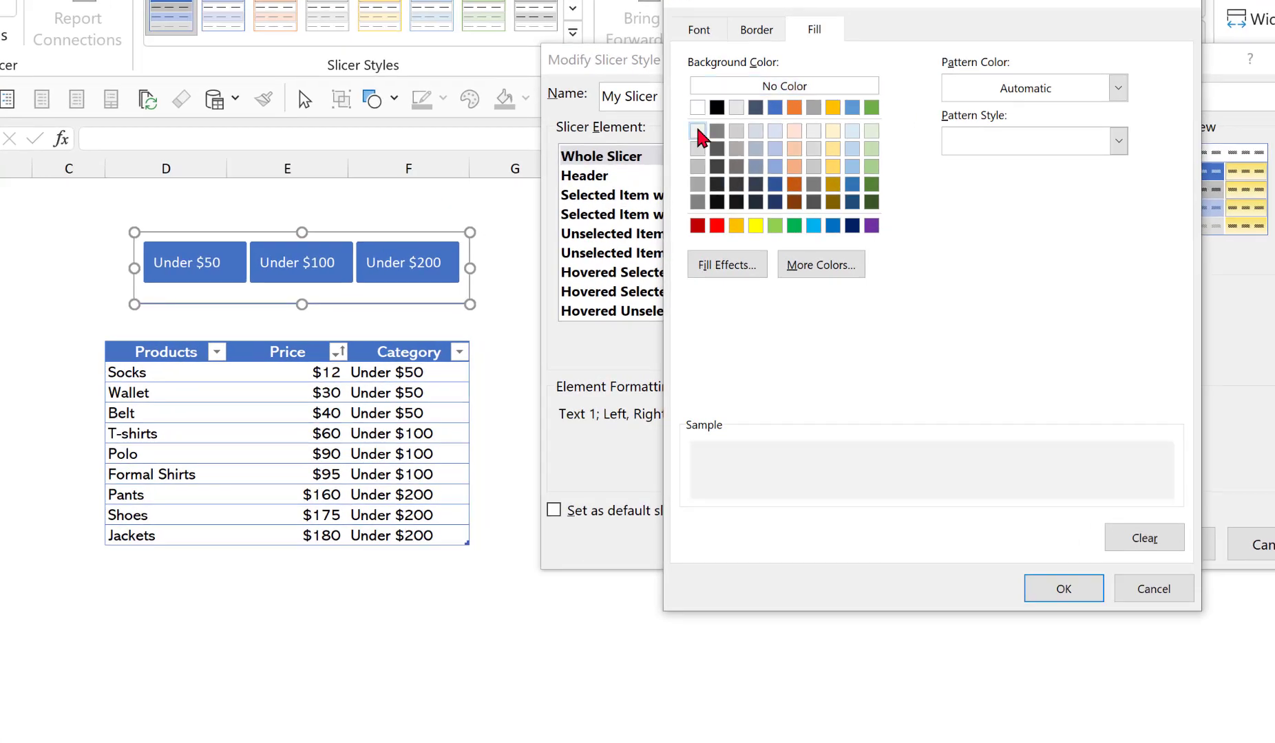
click(755, 32)
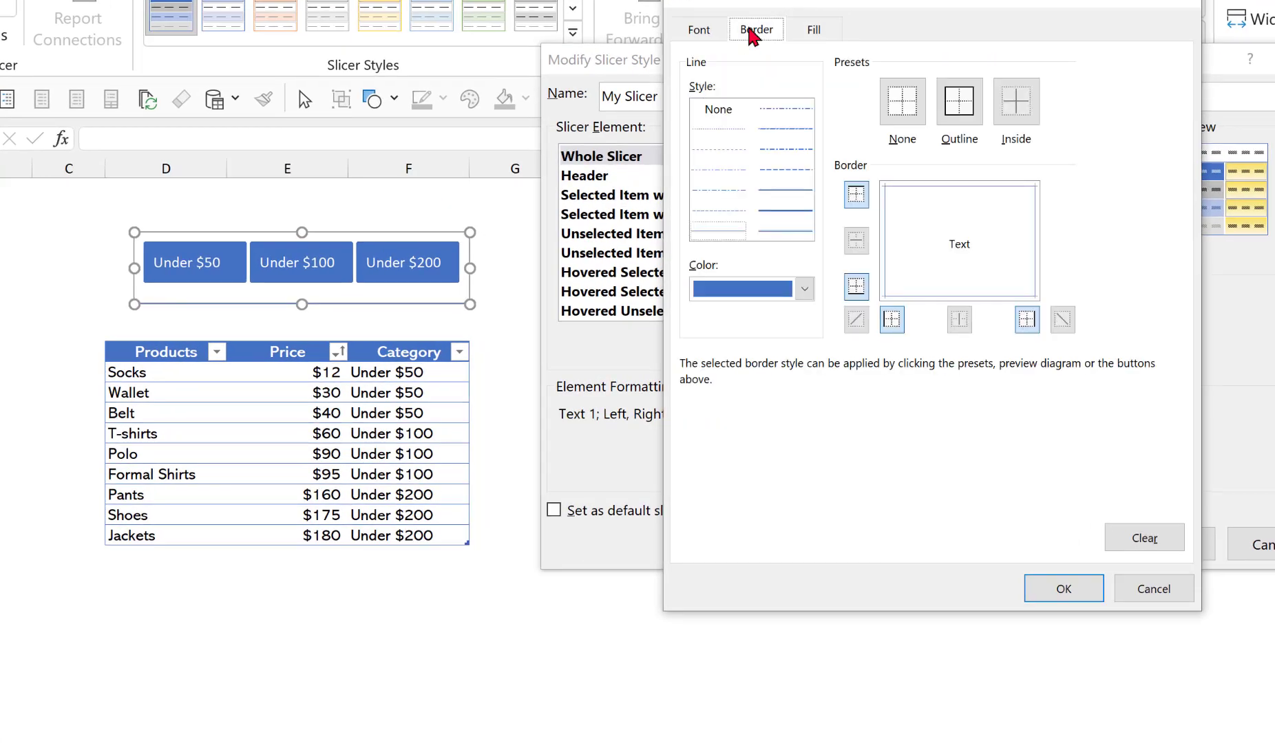
click(723, 111)
click(960, 106)
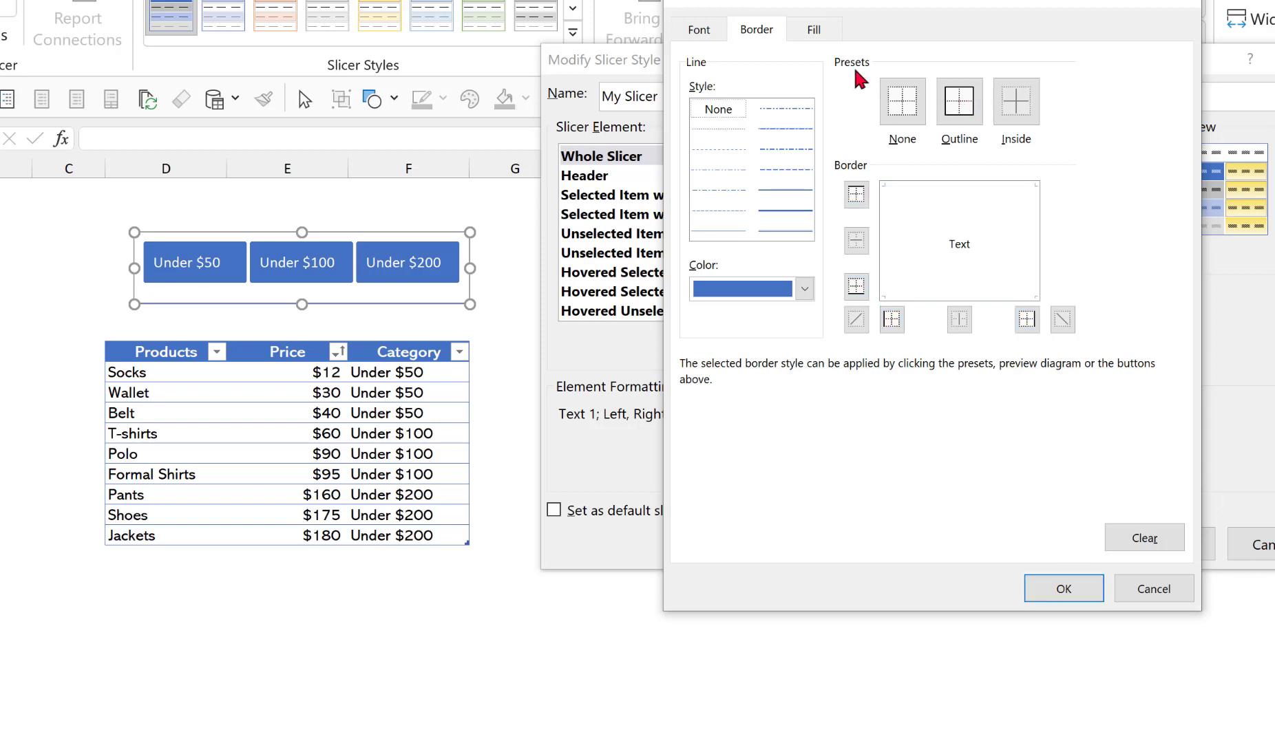
click(703, 31)
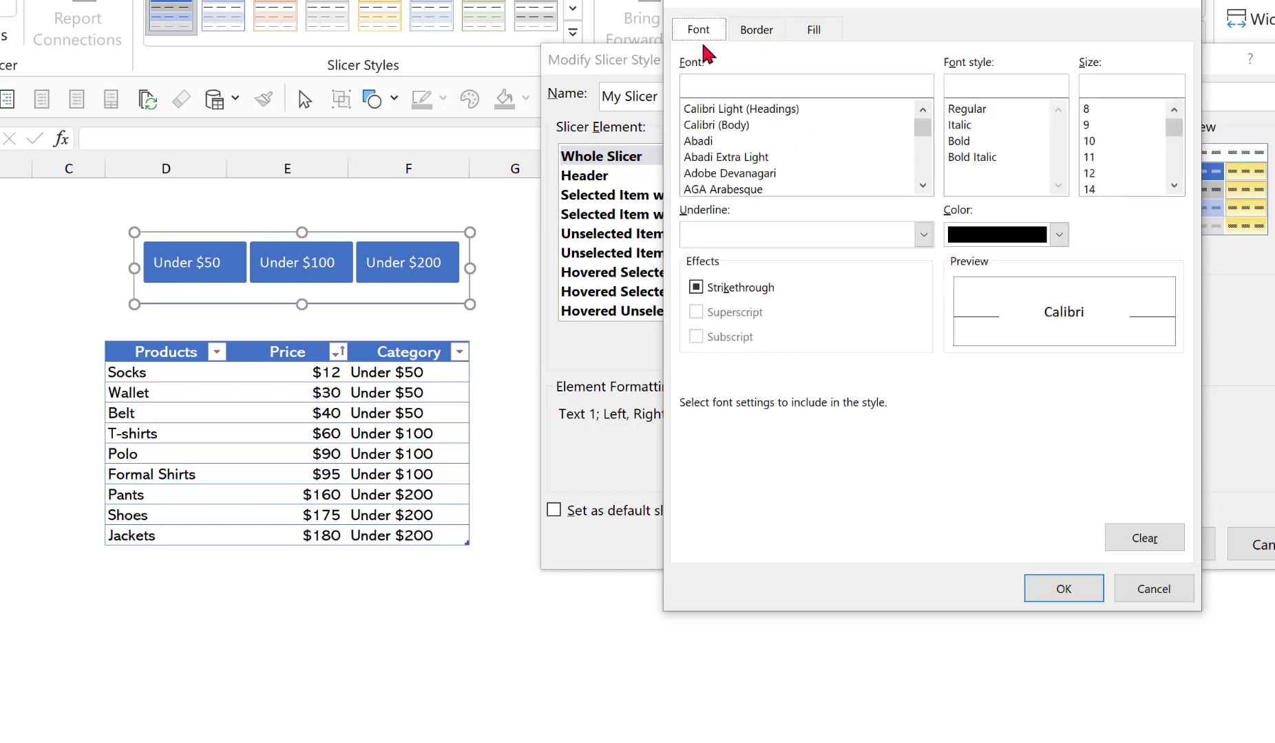
click(712, 144)
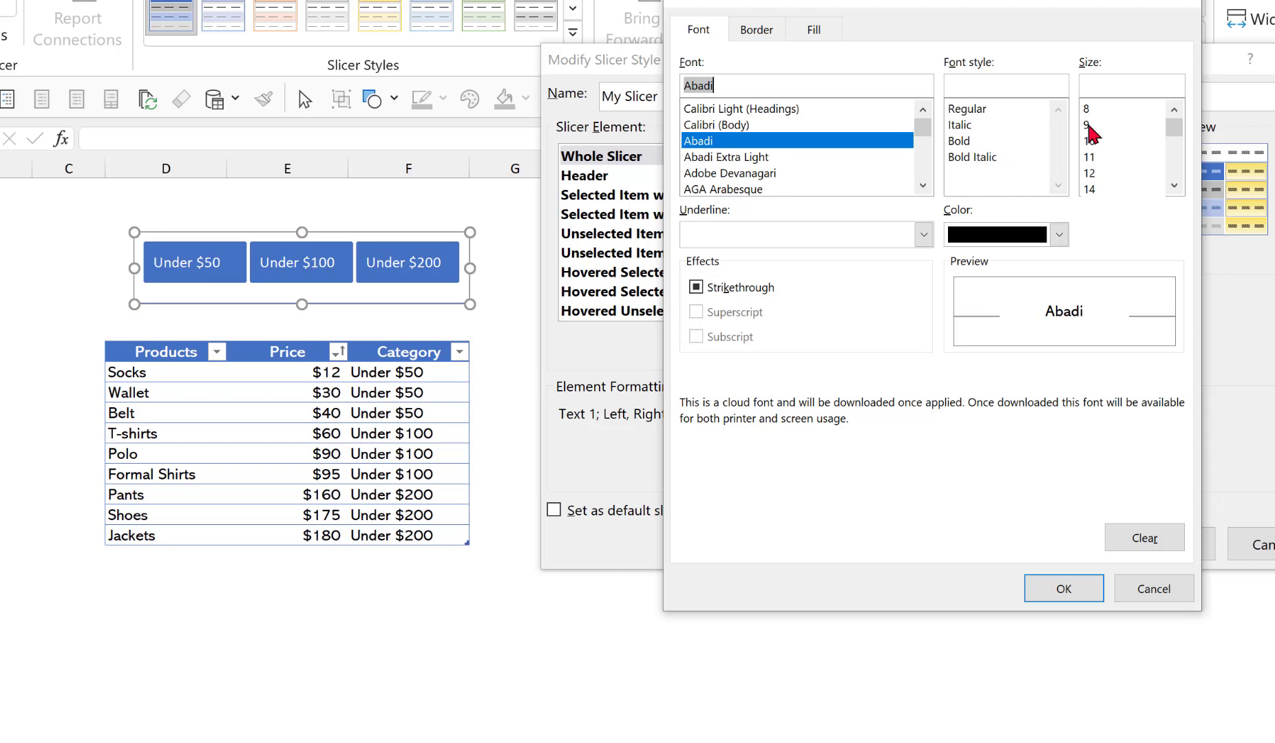
click(1063, 595)
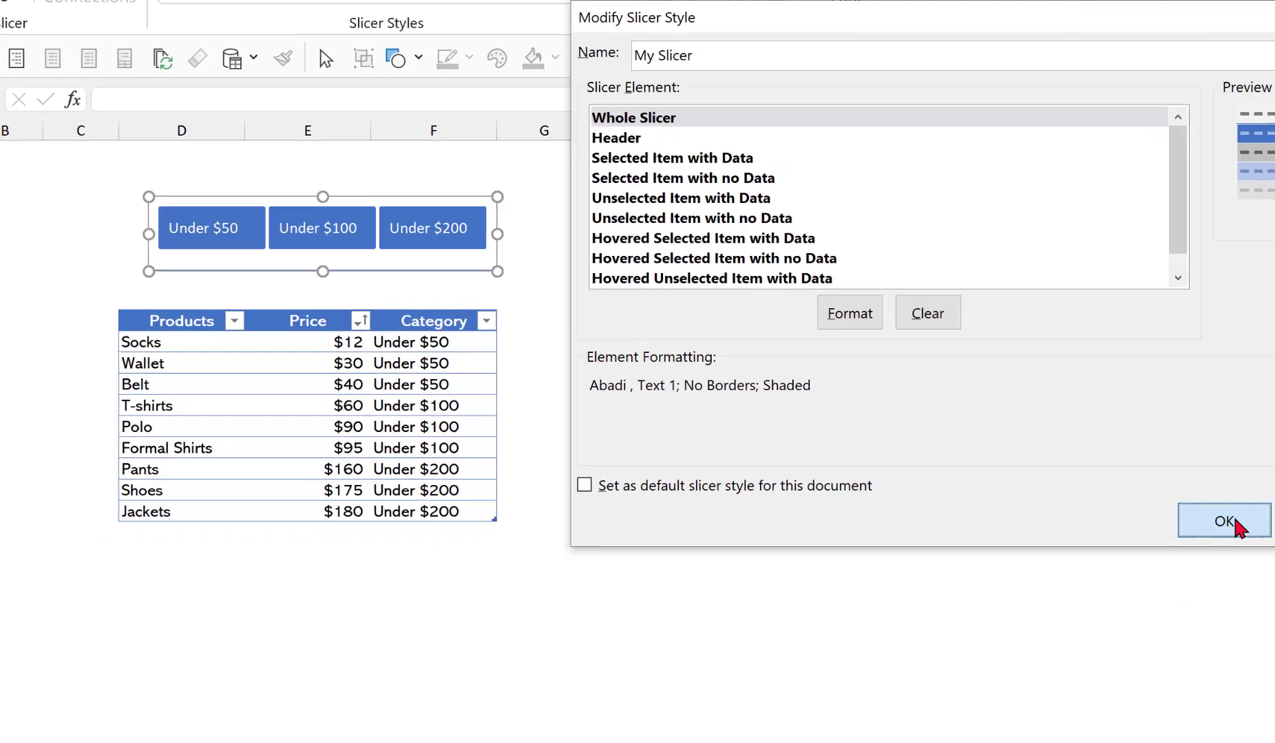
- Save the My Slicer style changes, filter to Under $50, then reselect all three categories
click(1177, 546)
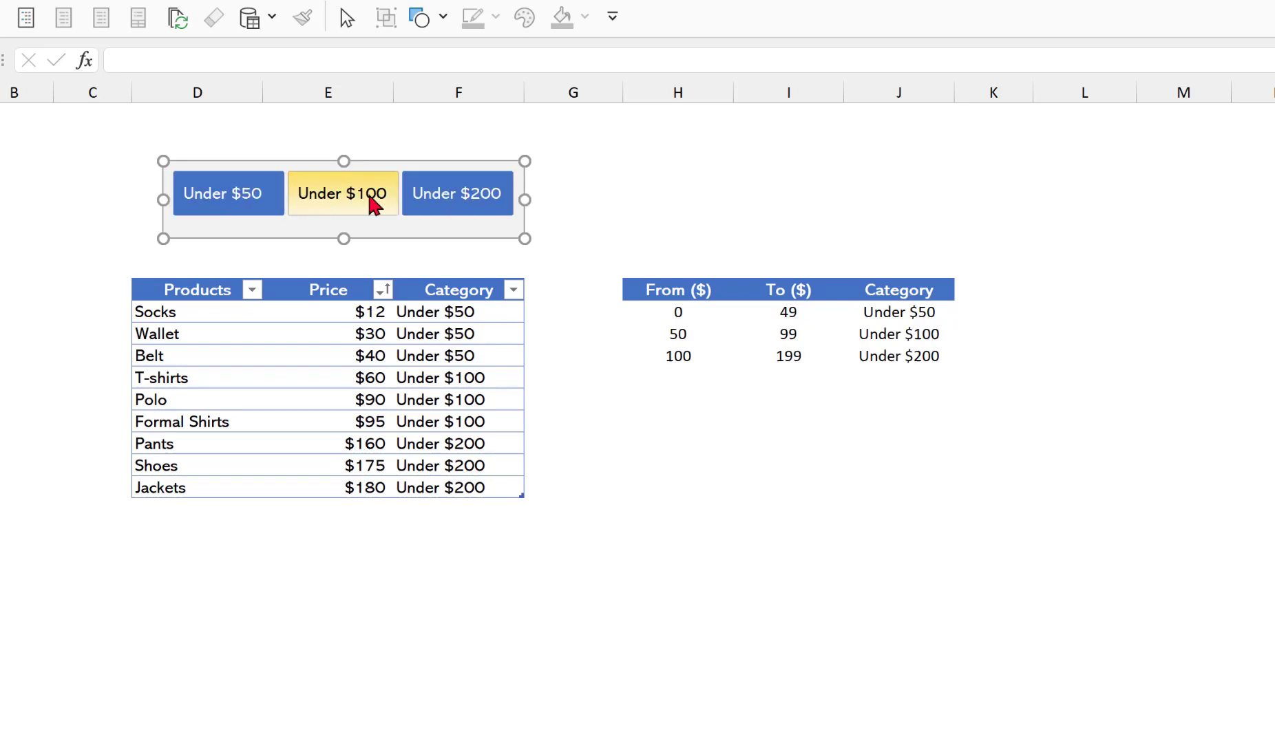
click(207, 200)
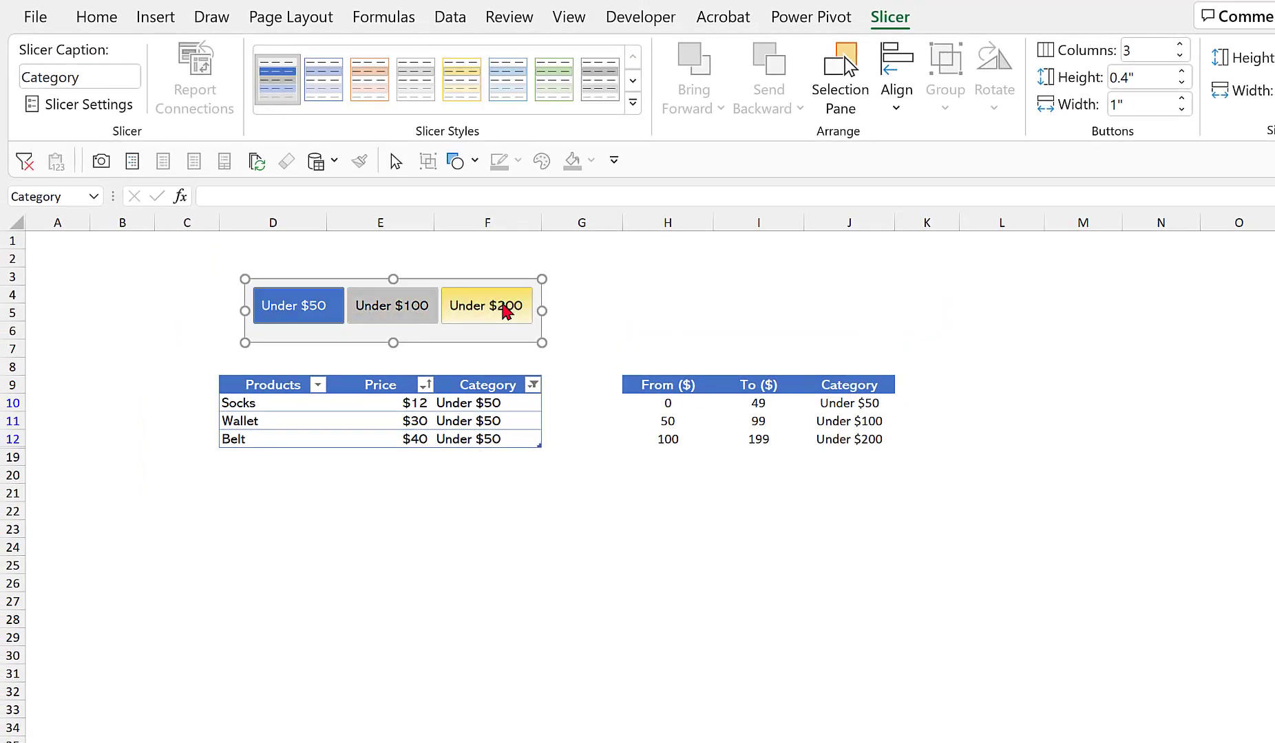
drag(506, 311, 272, 308)
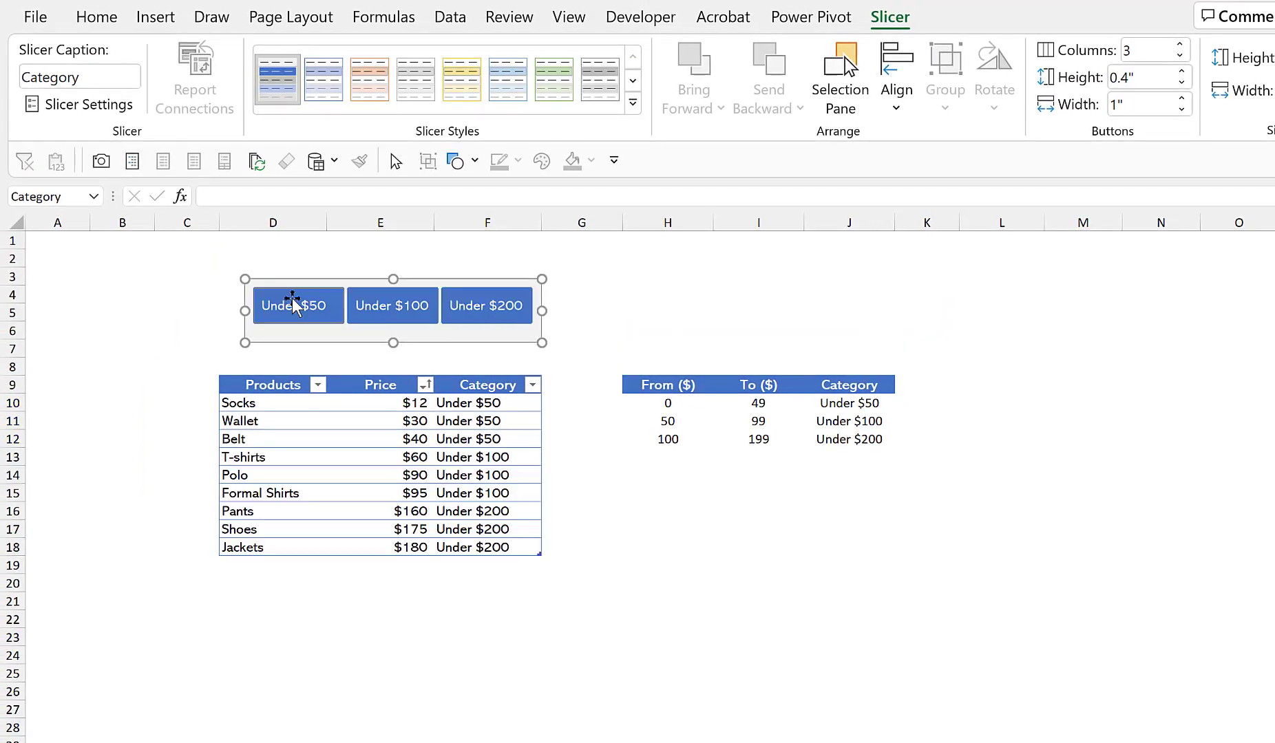
- Give My Slicer's Hovered Selected Item with Data a horizontal blue-to-light-blue gradient fill
right_click(275, 75)
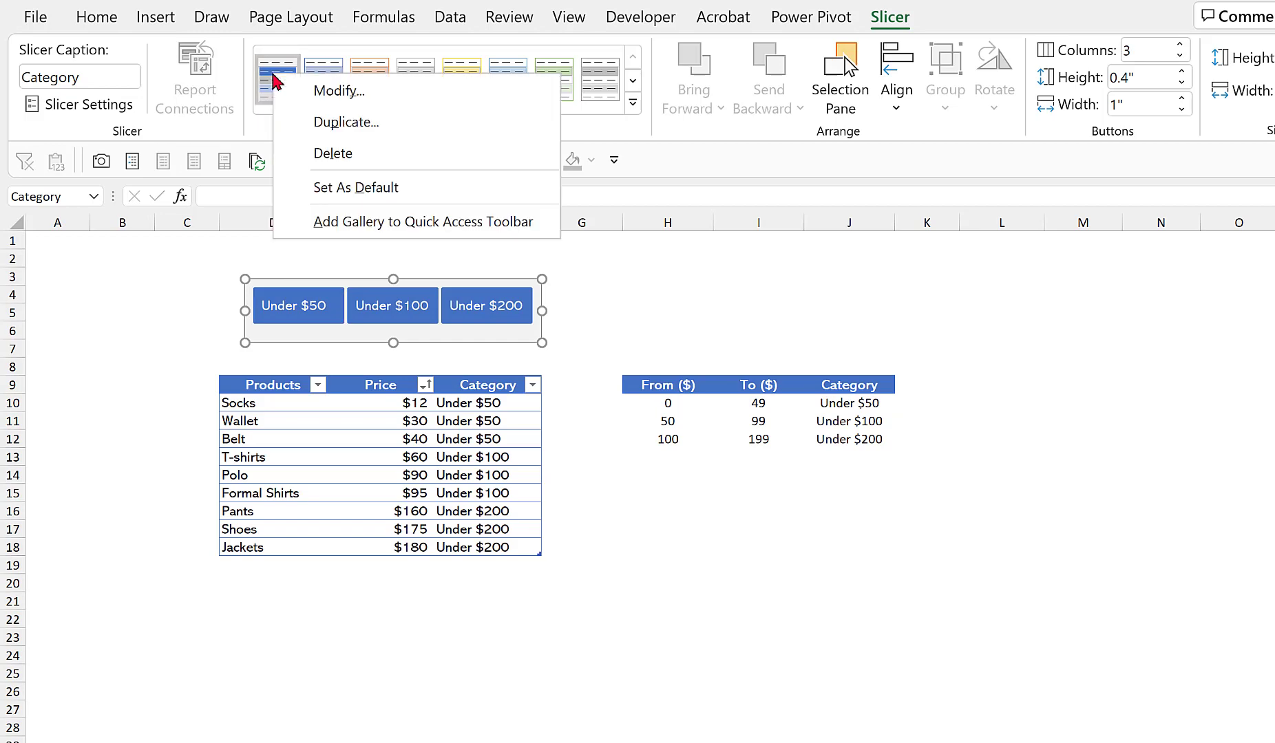
click(342, 96)
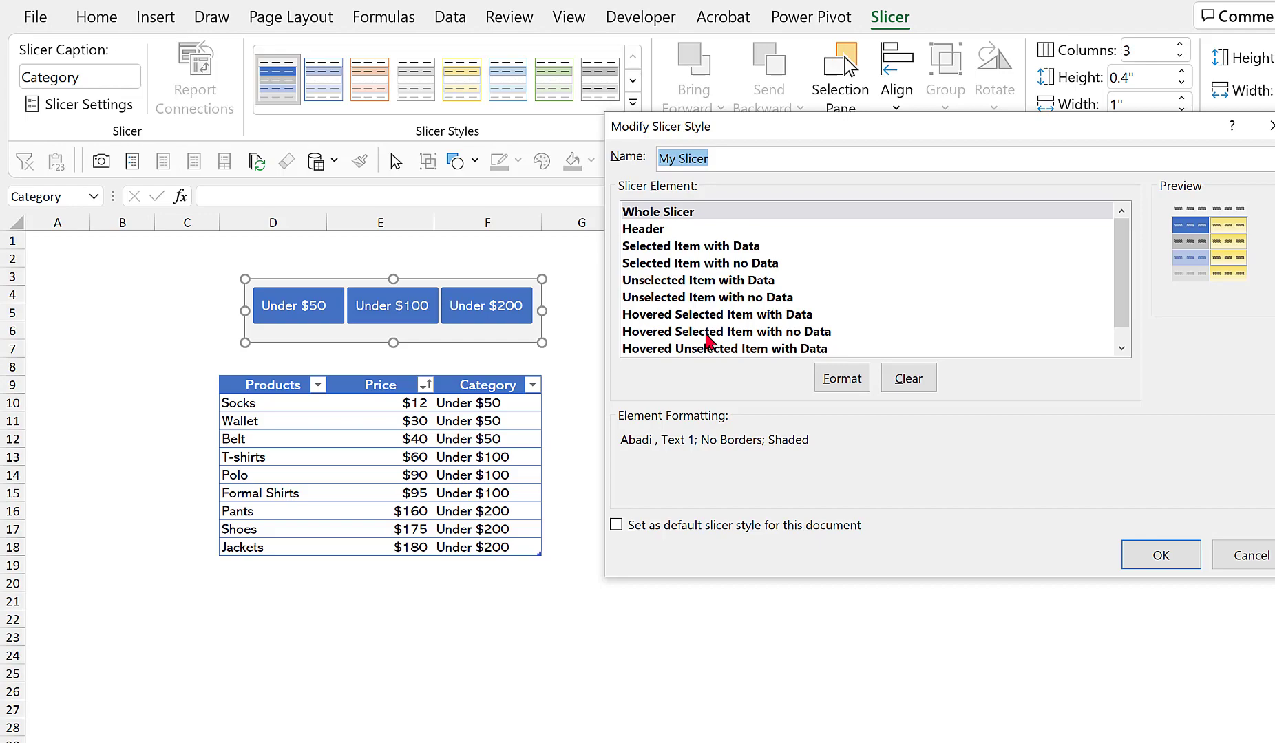
click(715, 314)
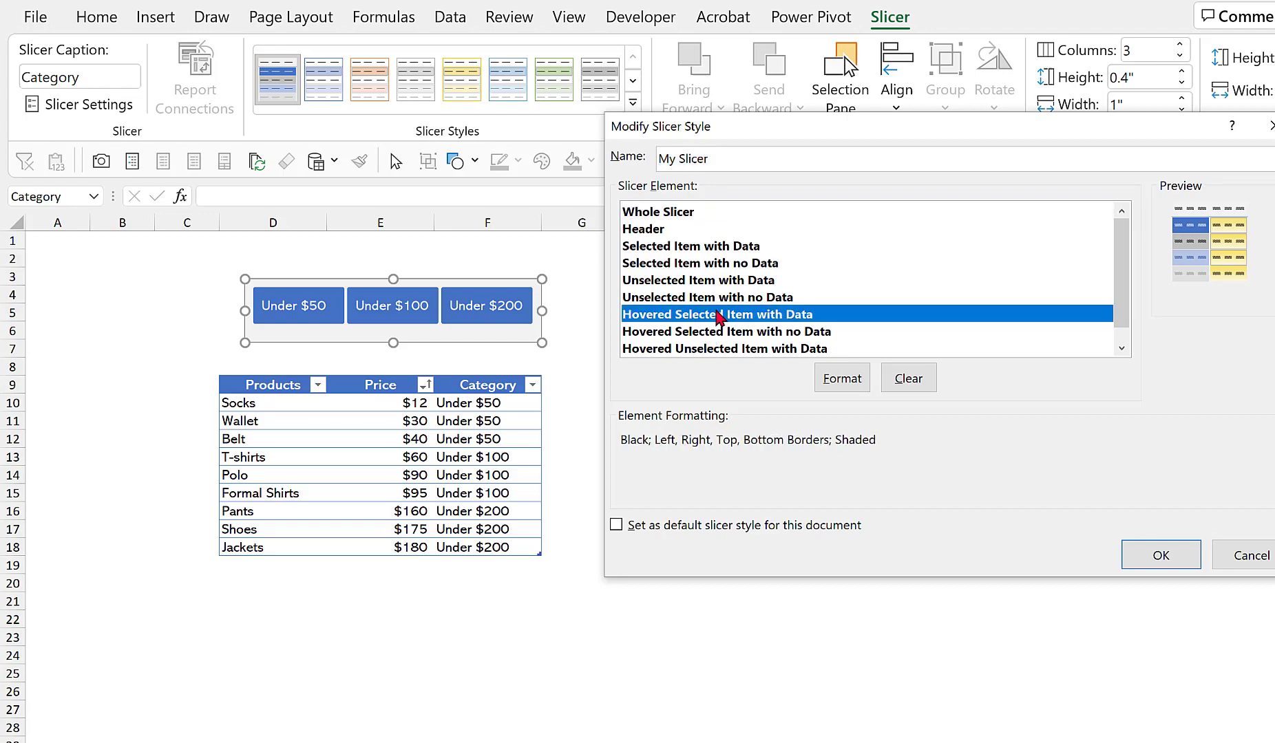
click(842, 380)
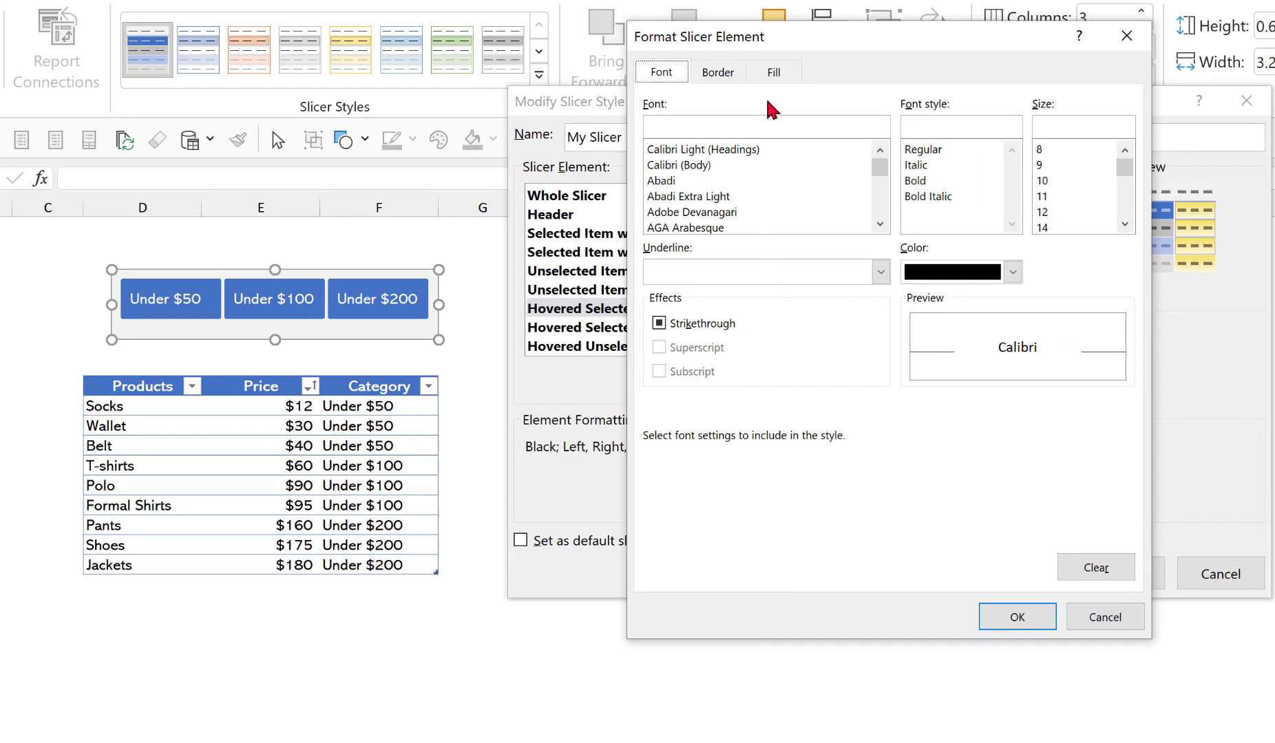
click(846, 101)
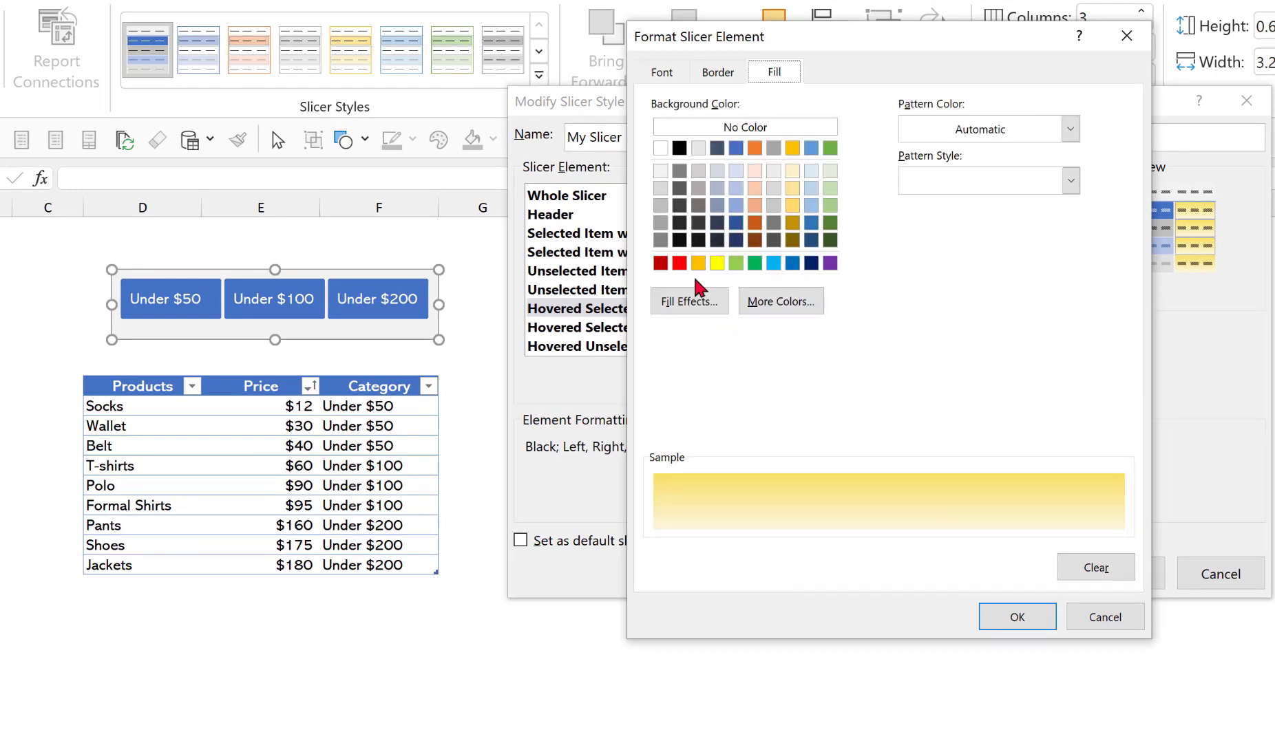
click(694, 301)
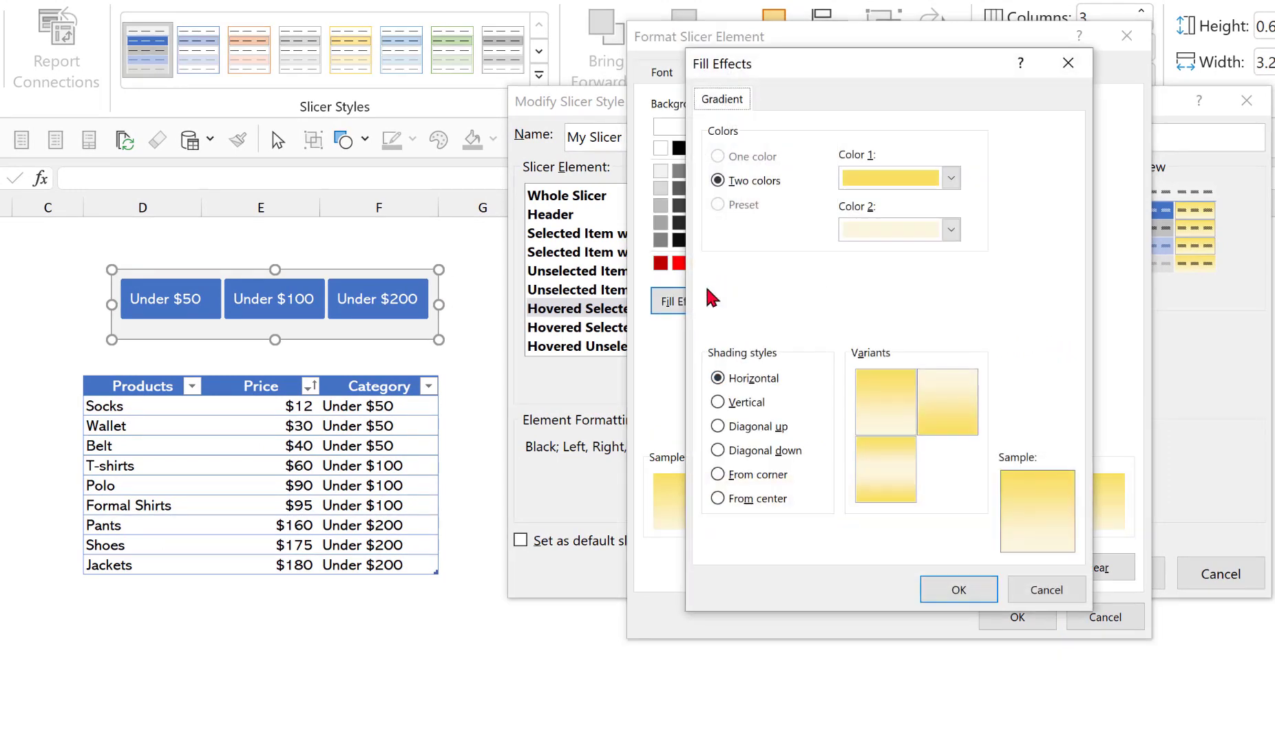
click(950, 178)
click(934, 238)
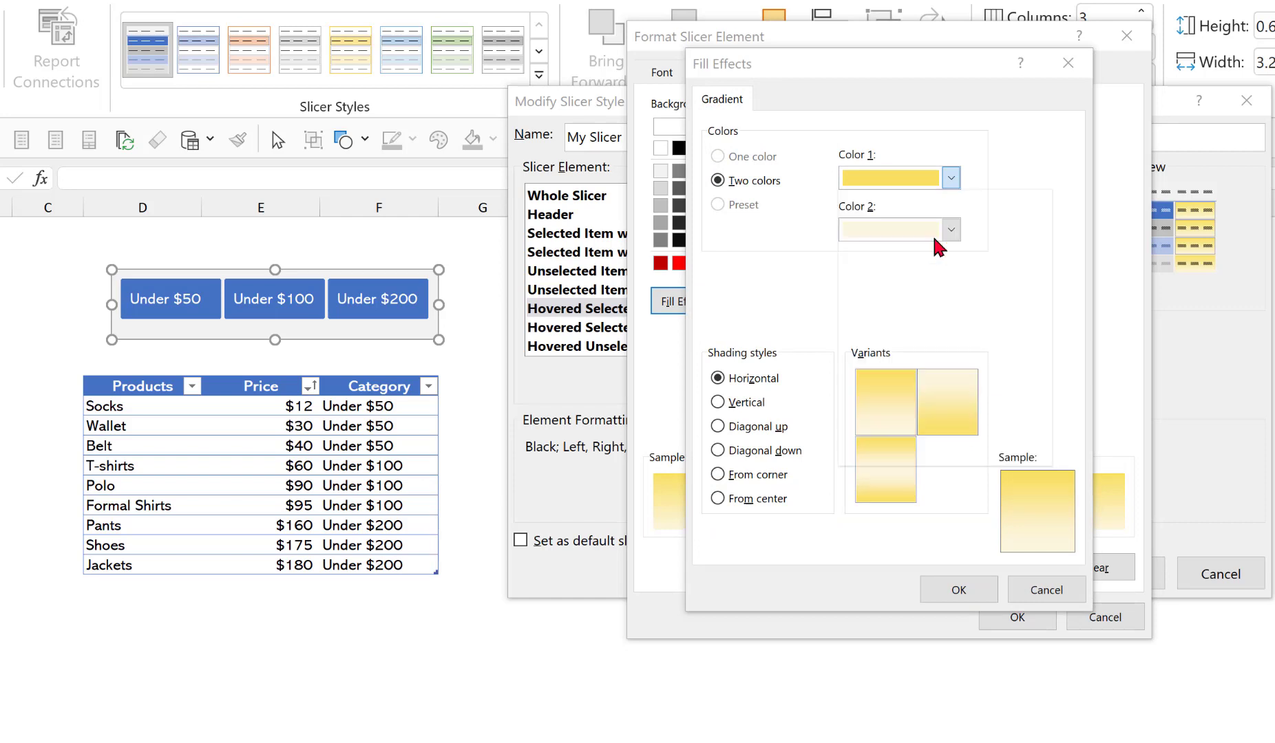
click(951, 229)
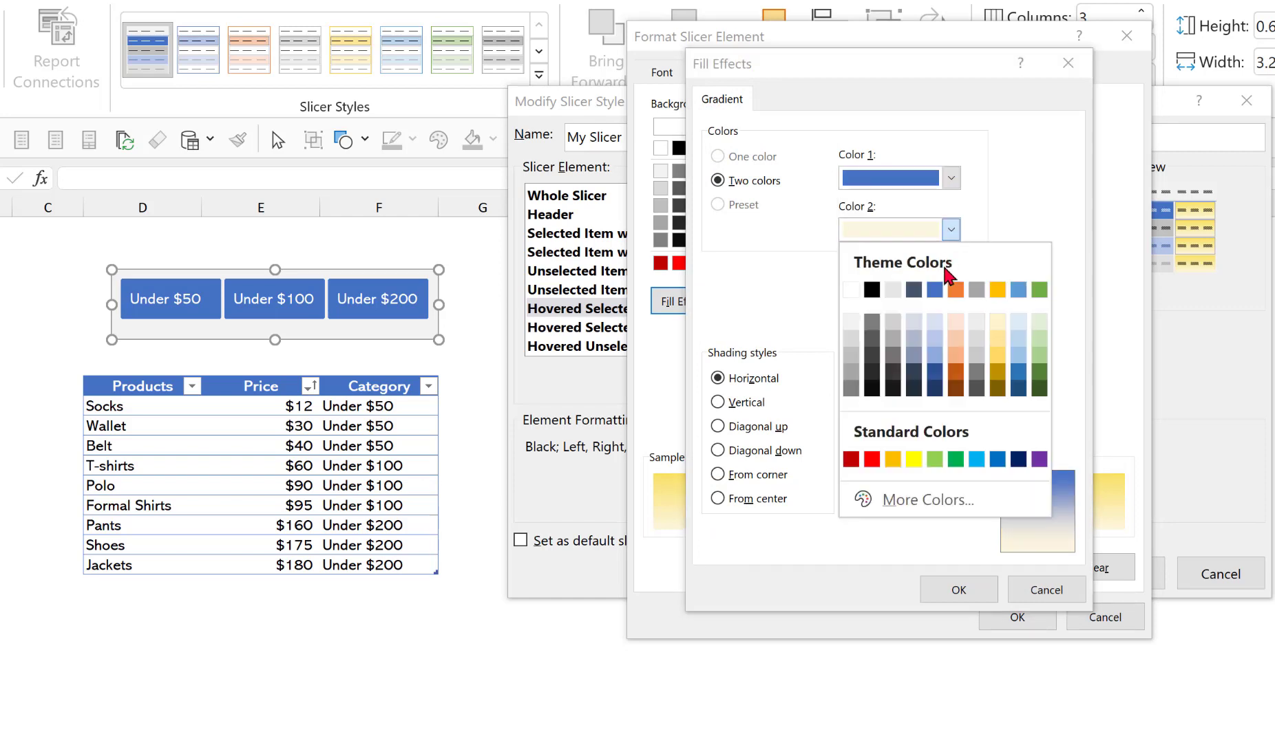
click(938, 328)
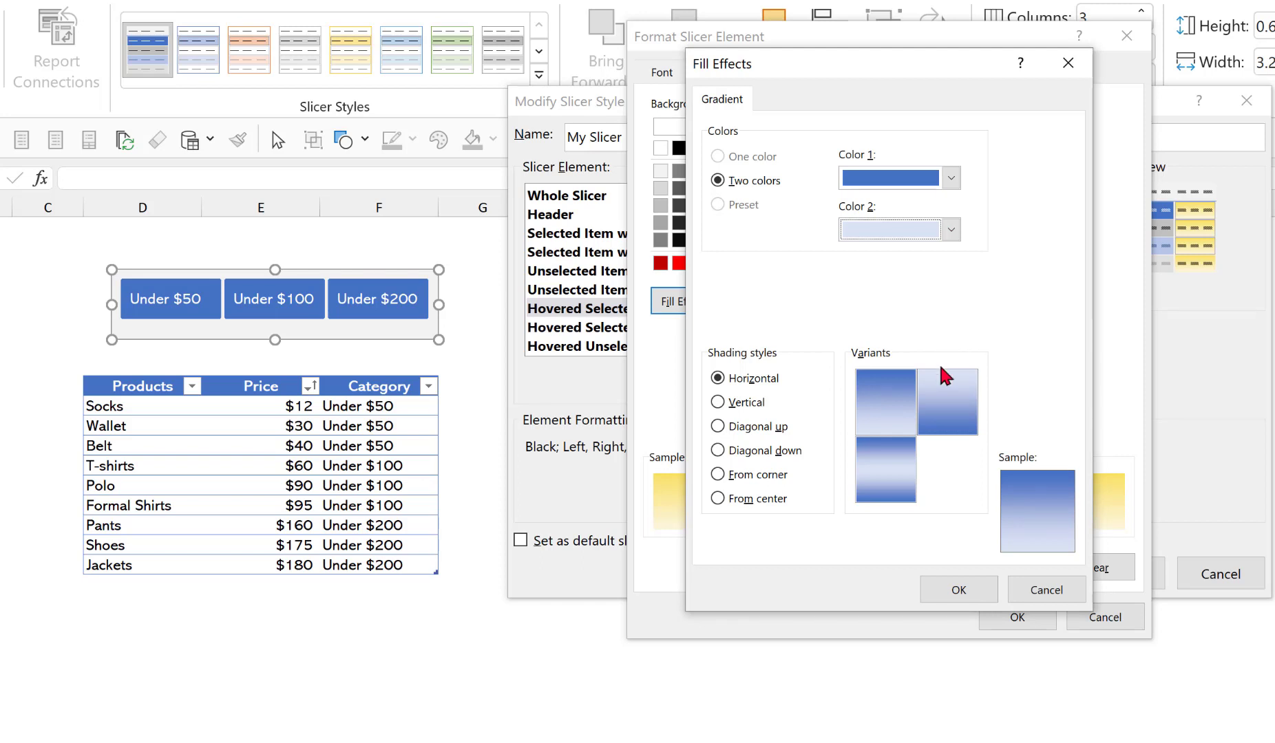
click(961, 595)
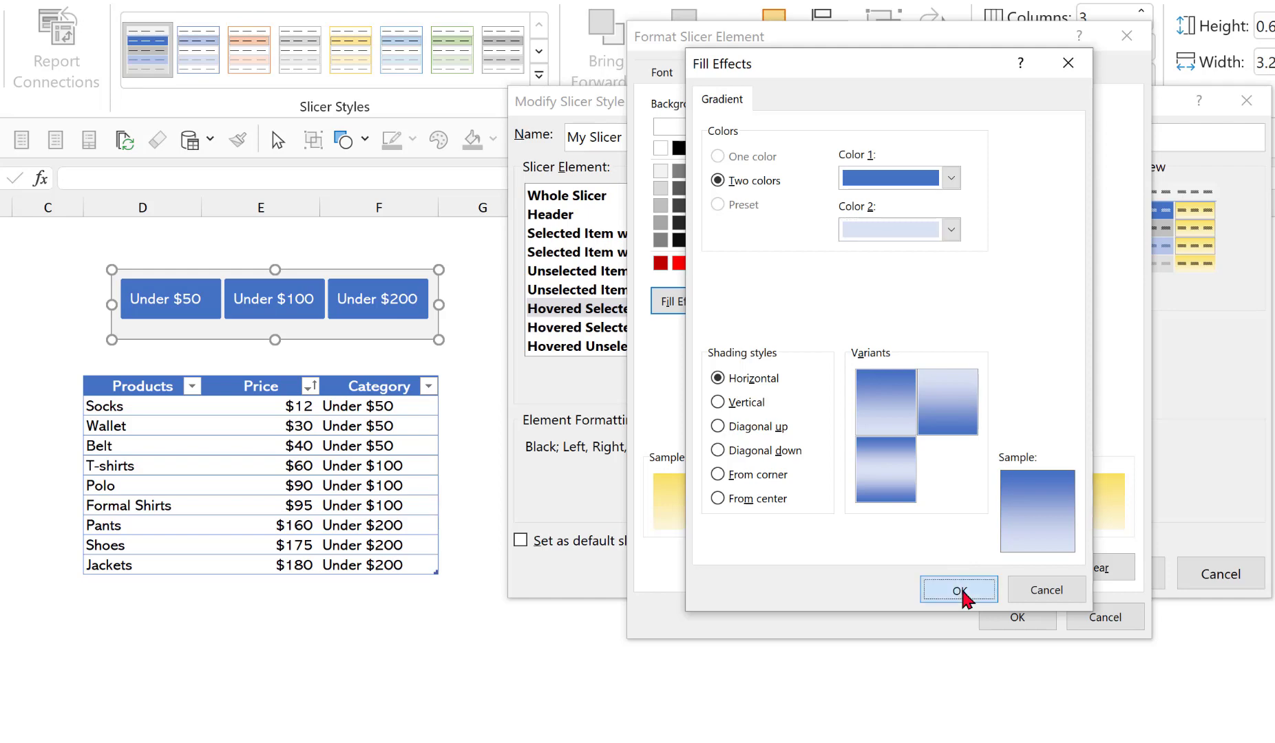
click(1016, 619)
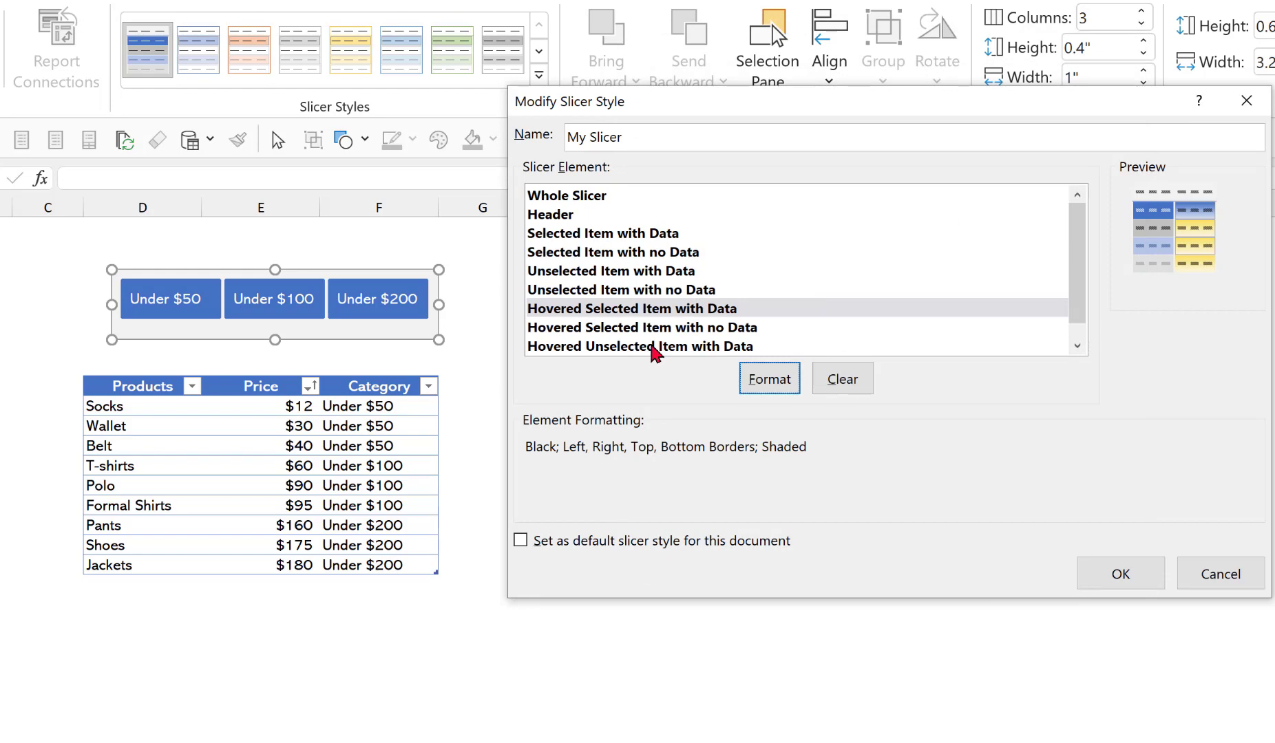
- Give Hovered Unselected Item with Data a blue-to-light-blue gradient fill and save the My Slicer style
click(654, 348)
click(766, 383)
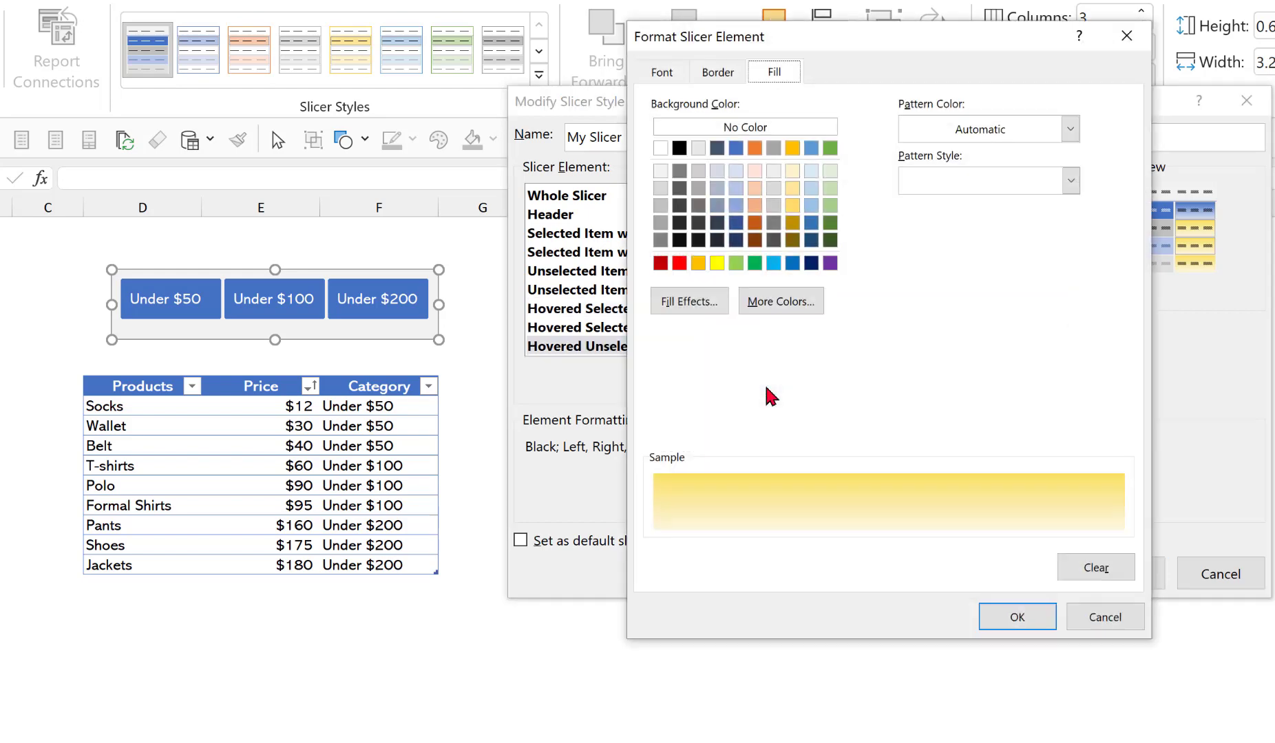
click(691, 305)
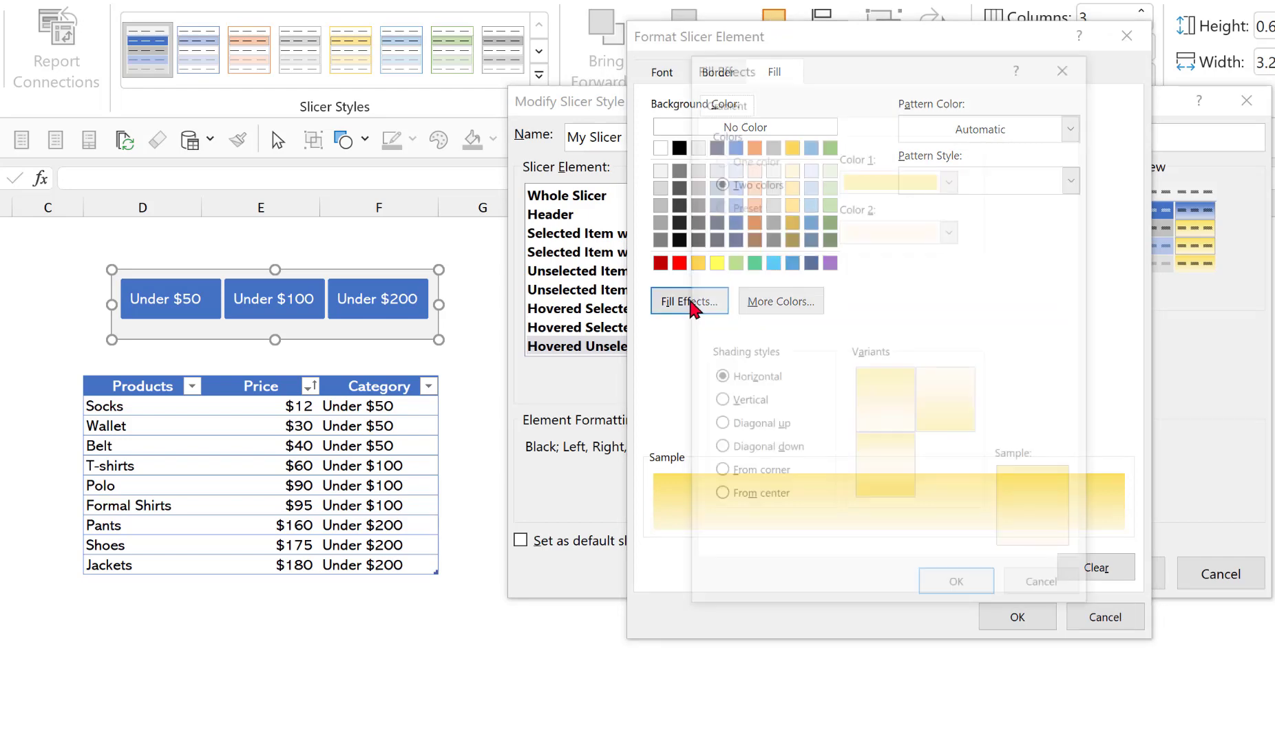
click(950, 178)
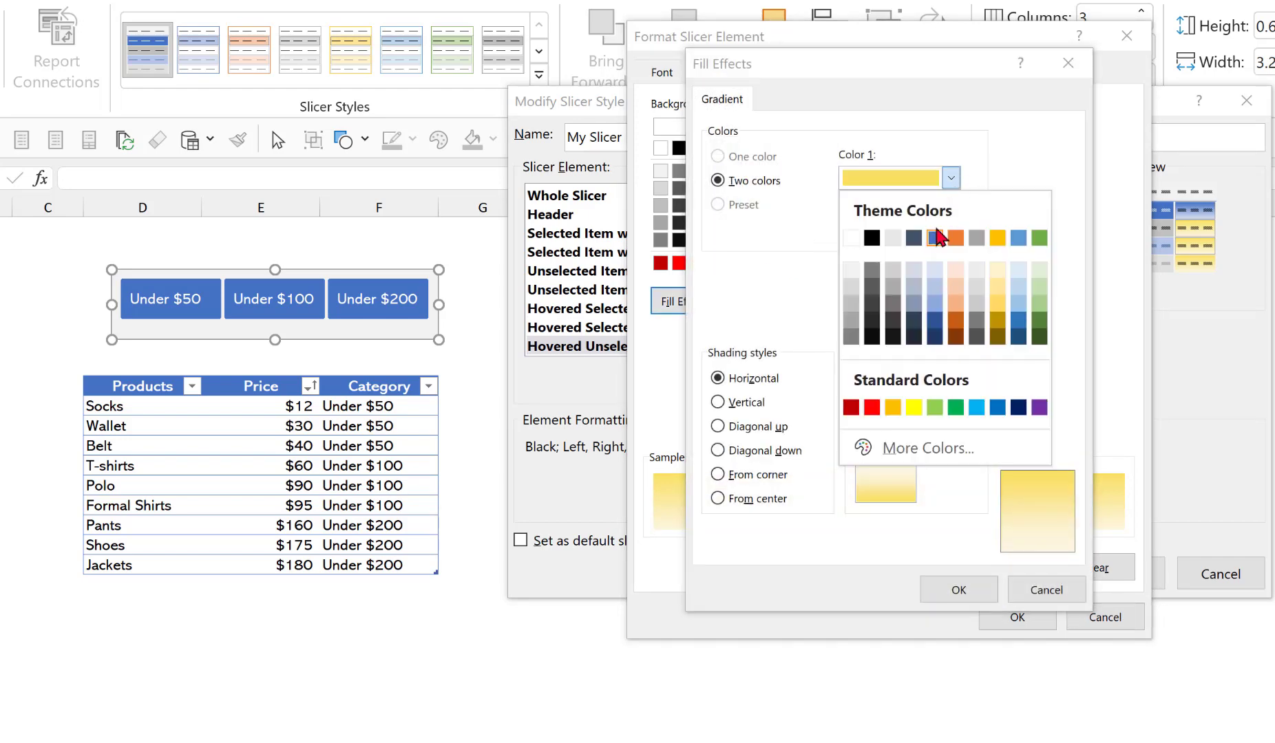
click(935, 237)
click(950, 231)
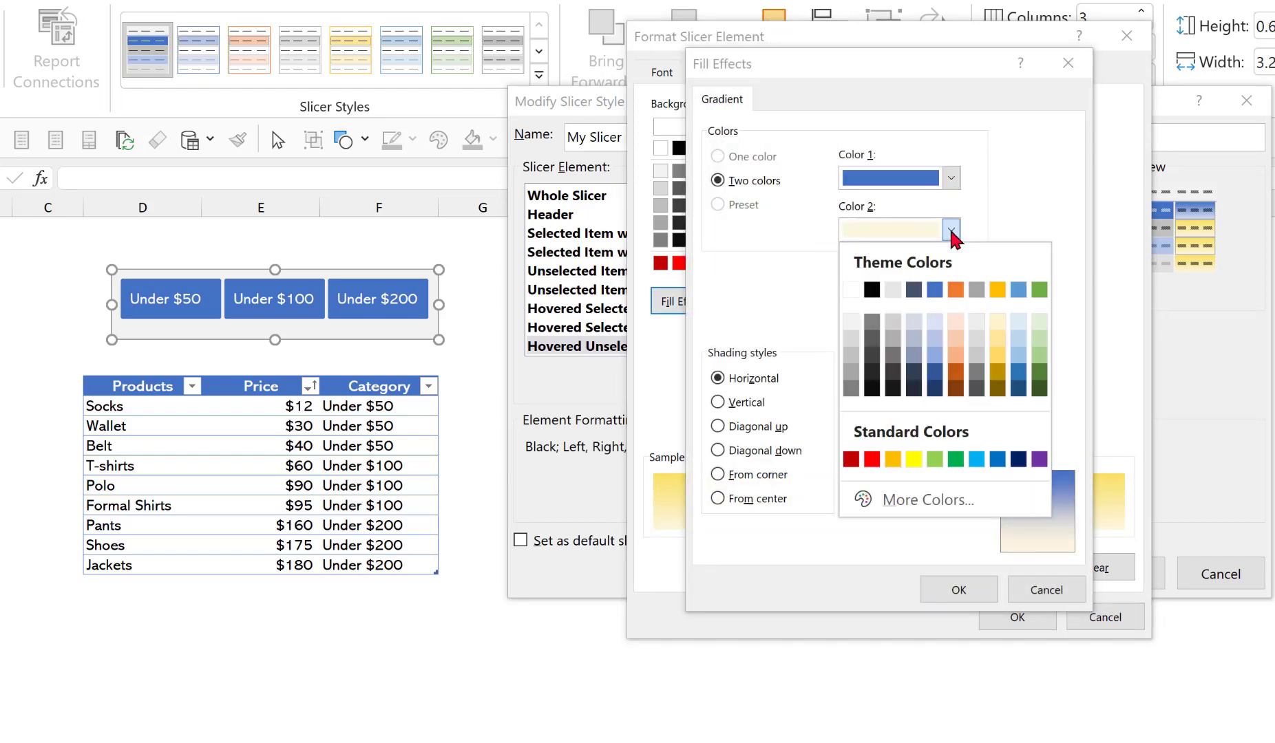
click(941, 321)
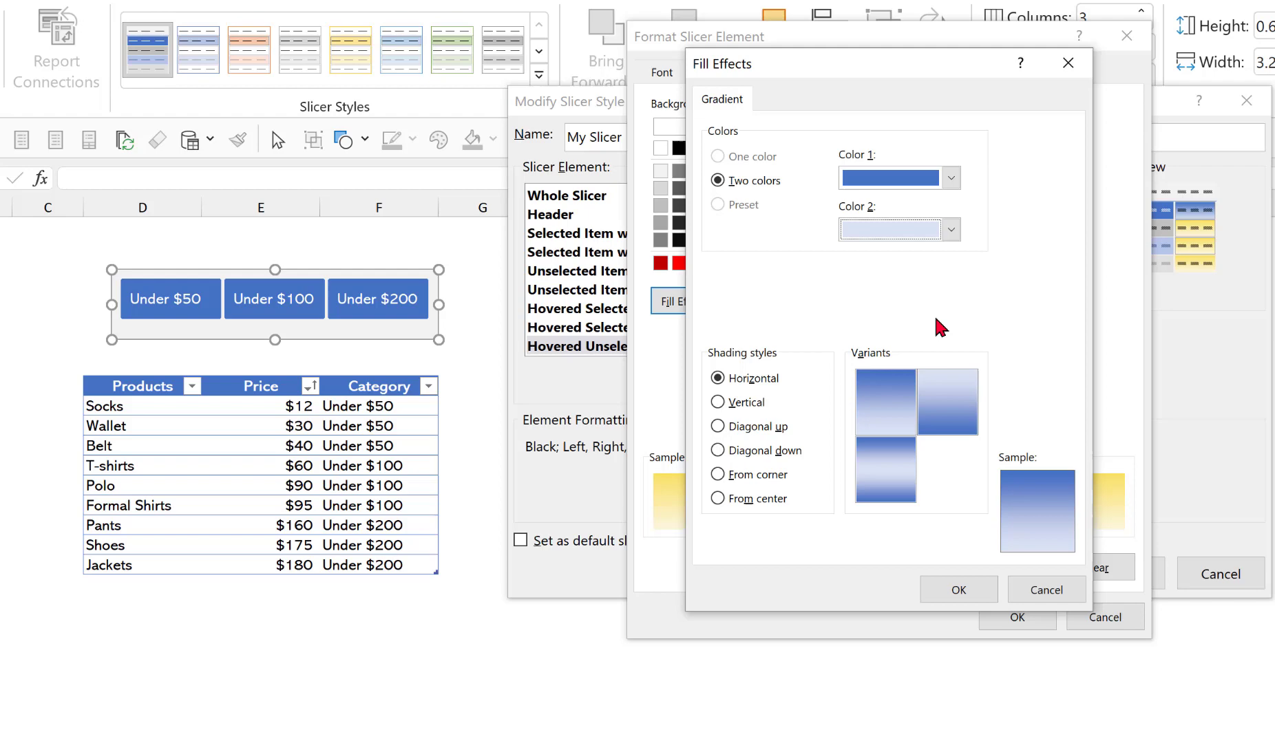
click(958, 590)
click(1018, 619)
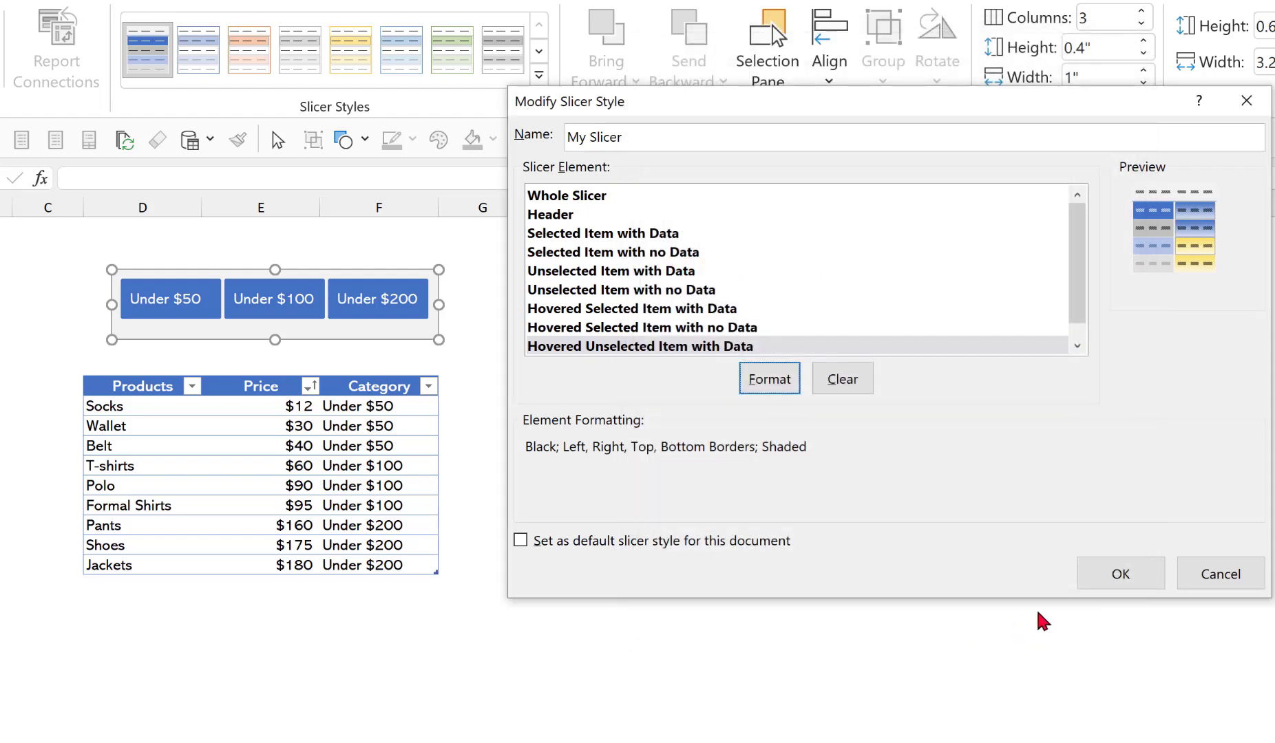
click(1118, 572)
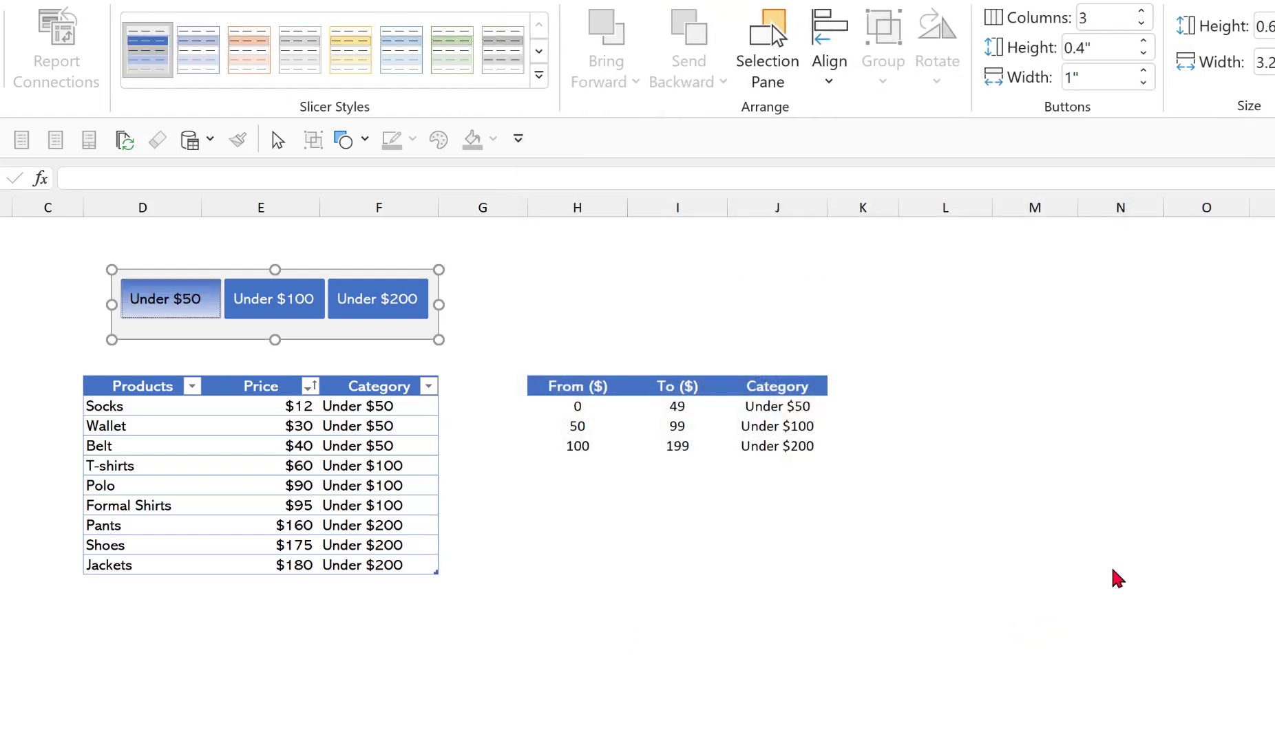
- Filter the table through Under $200, Under $100 and Under $50, select all three, and finish on Under $50
click(368, 308)
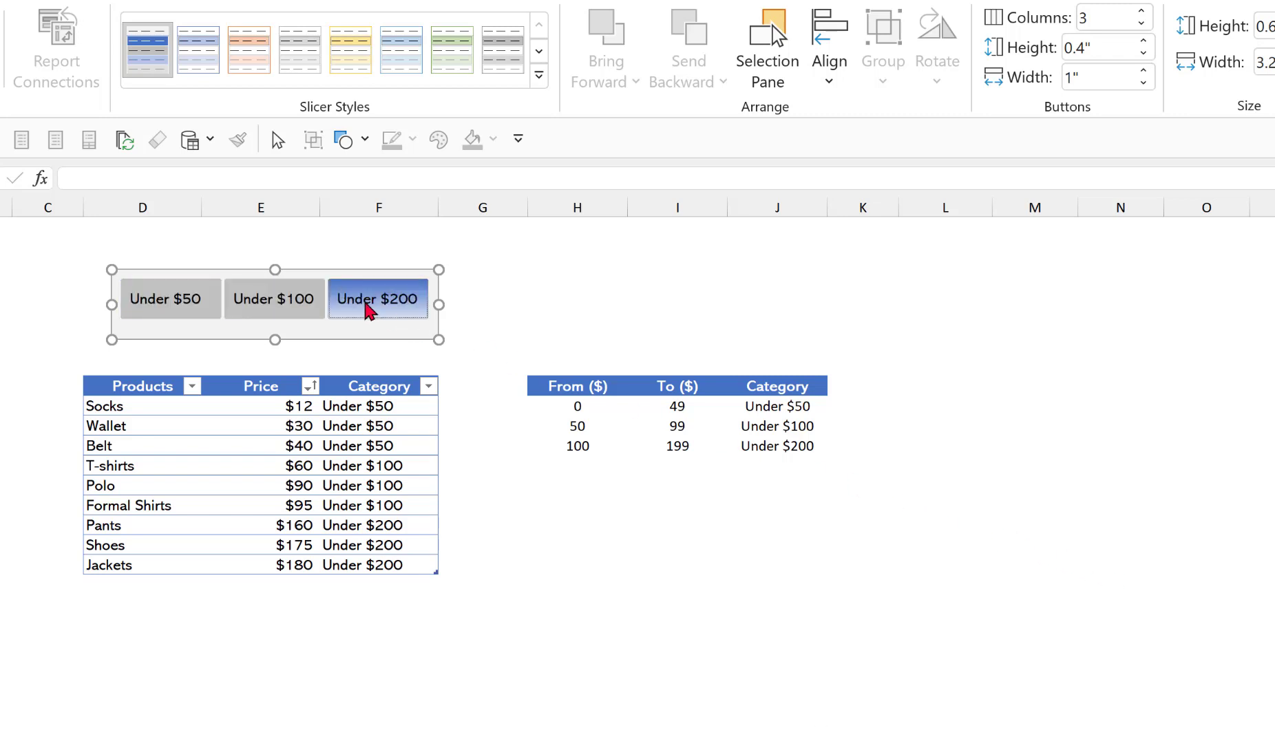
click(293, 307)
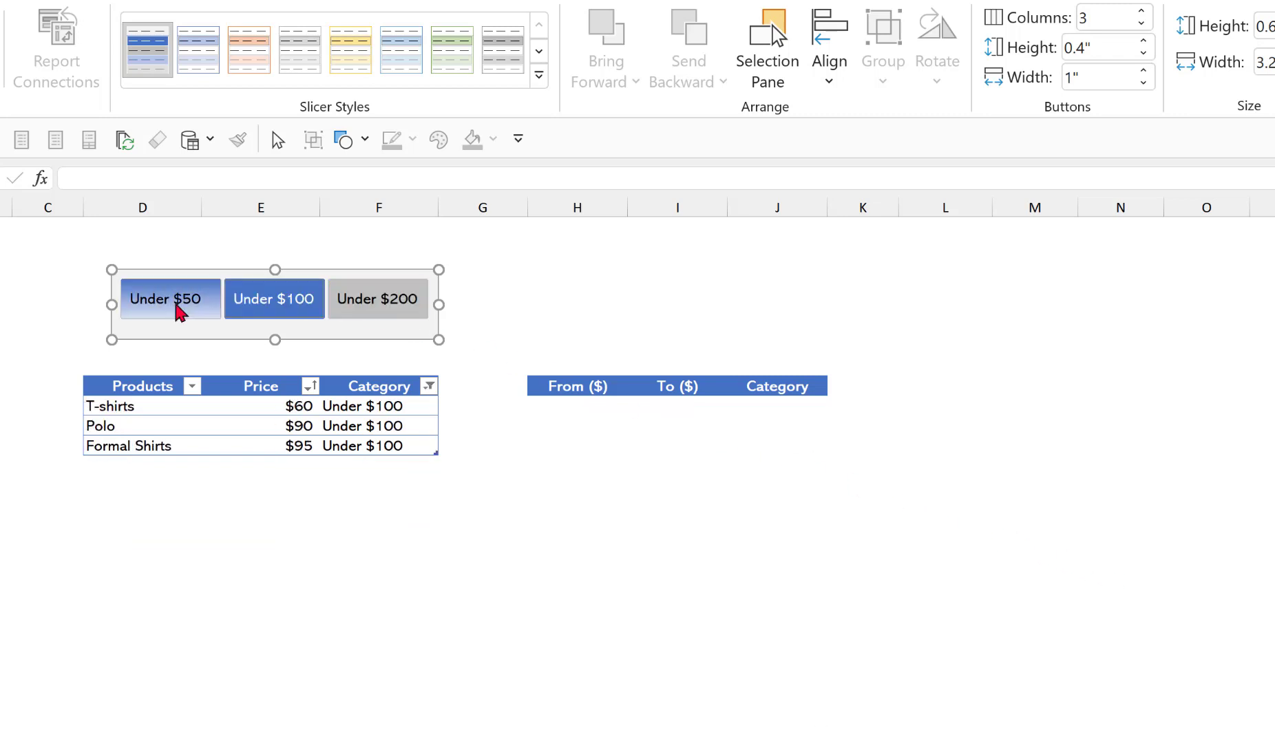
click(180, 309)
click(268, 311)
click(380, 308)
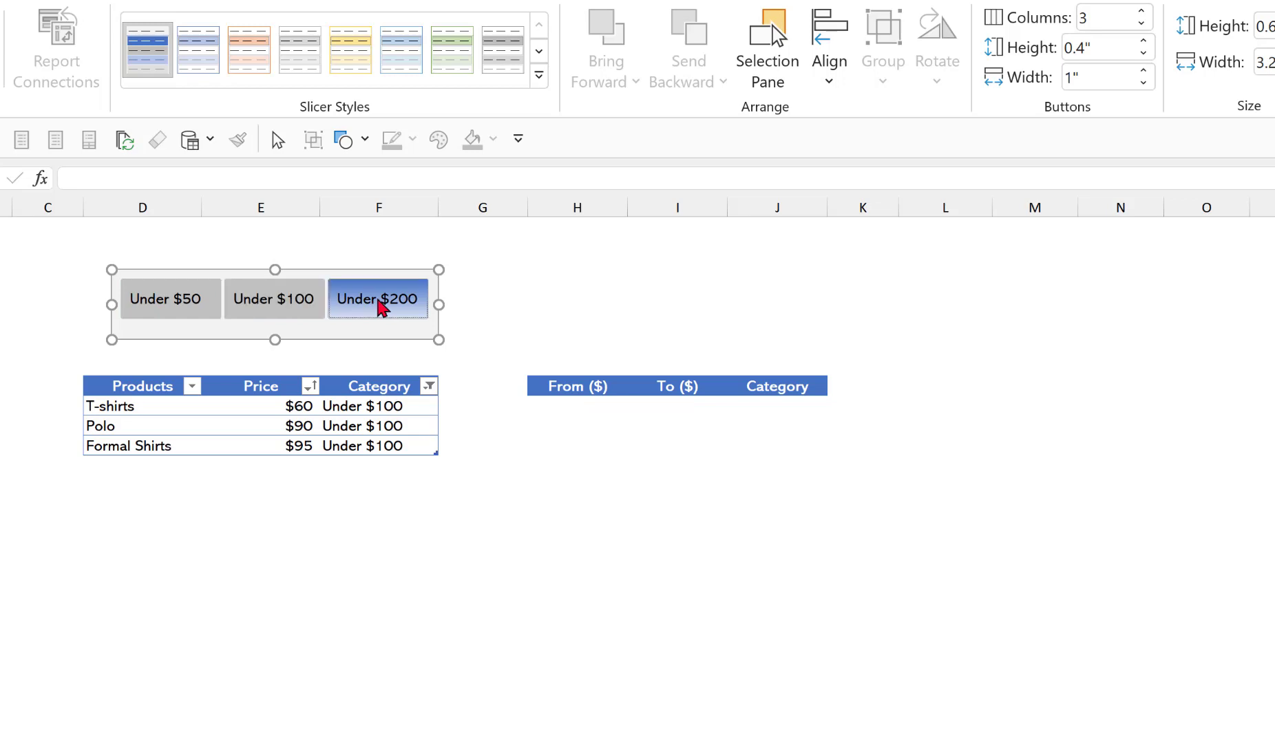
click(279, 306)
click(181, 308)
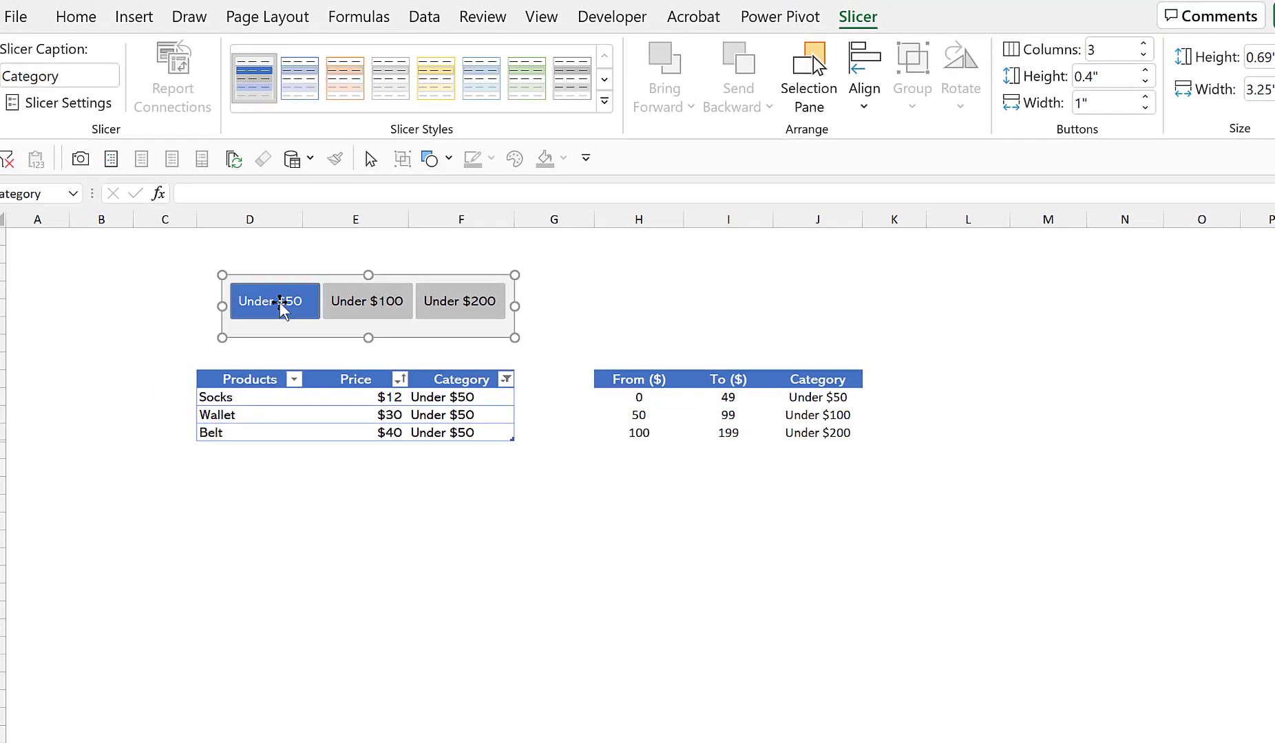
drag(282, 310, 491, 369)
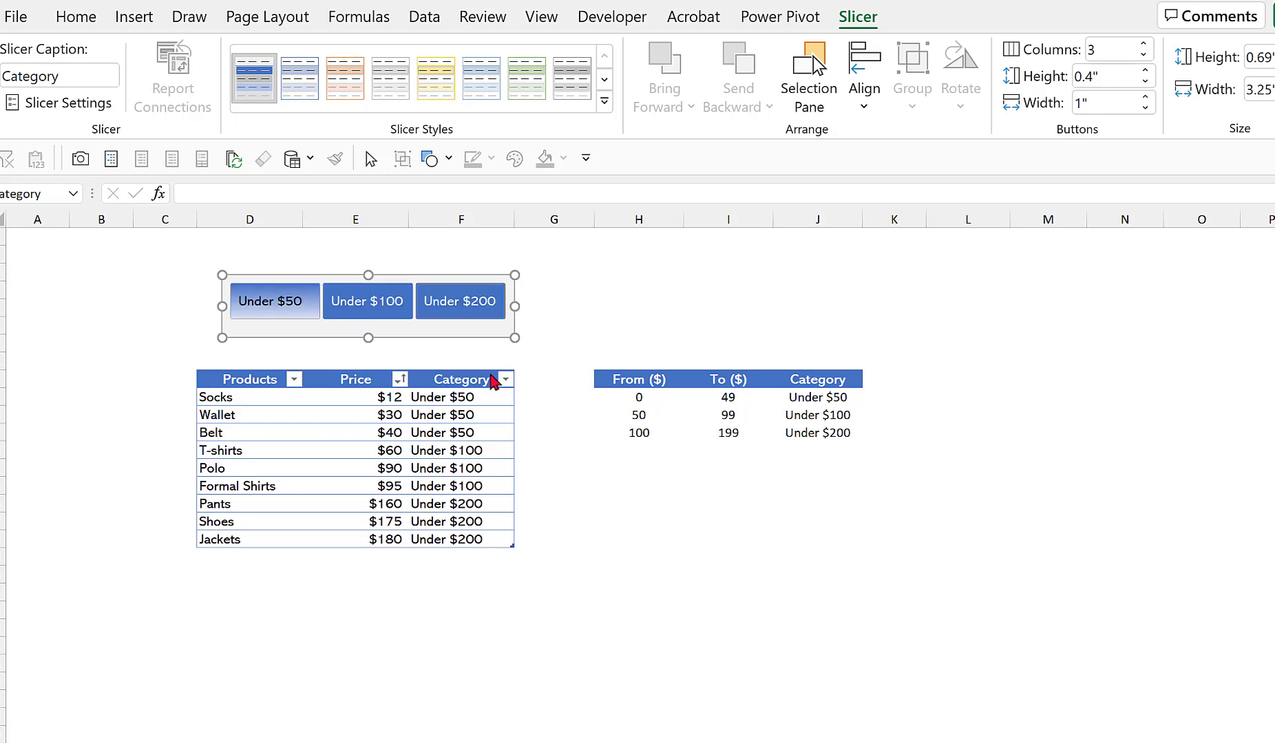
click(267, 307)
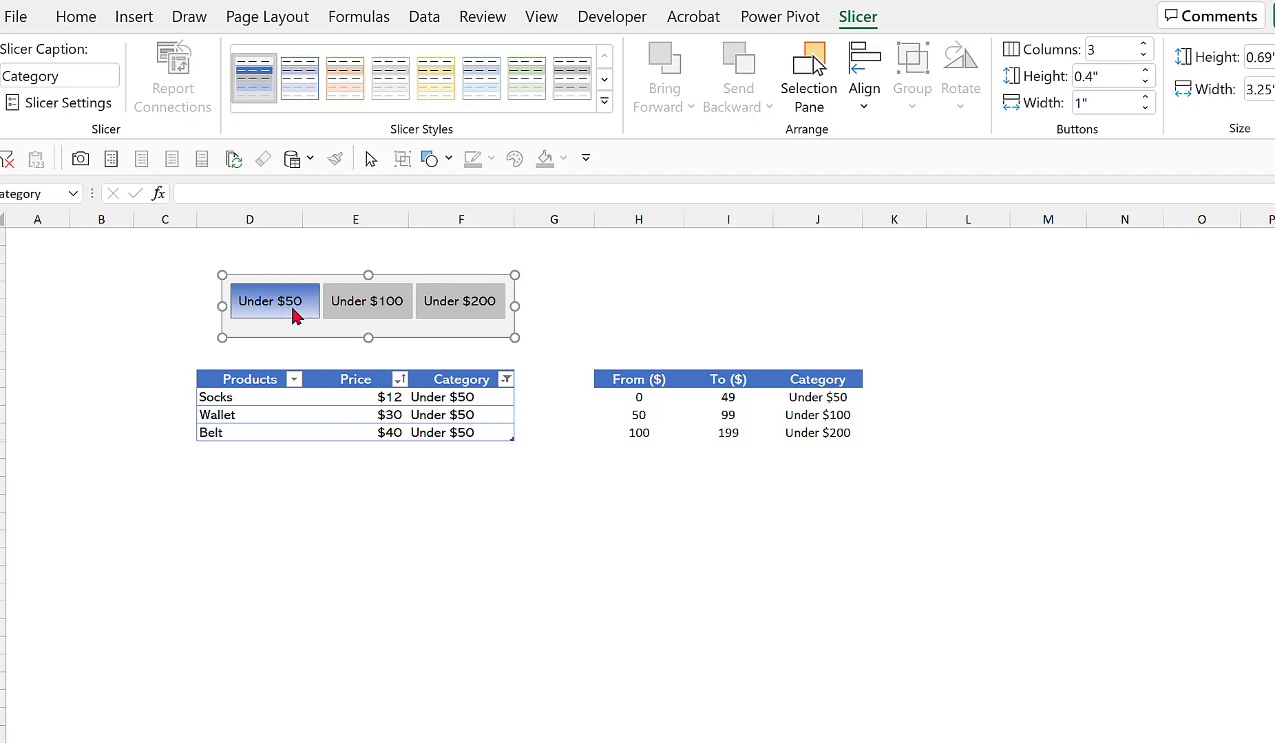
- Give the Selected Item with Data element a single-underline font in the My Slicer style and save it
right_click(252, 80)
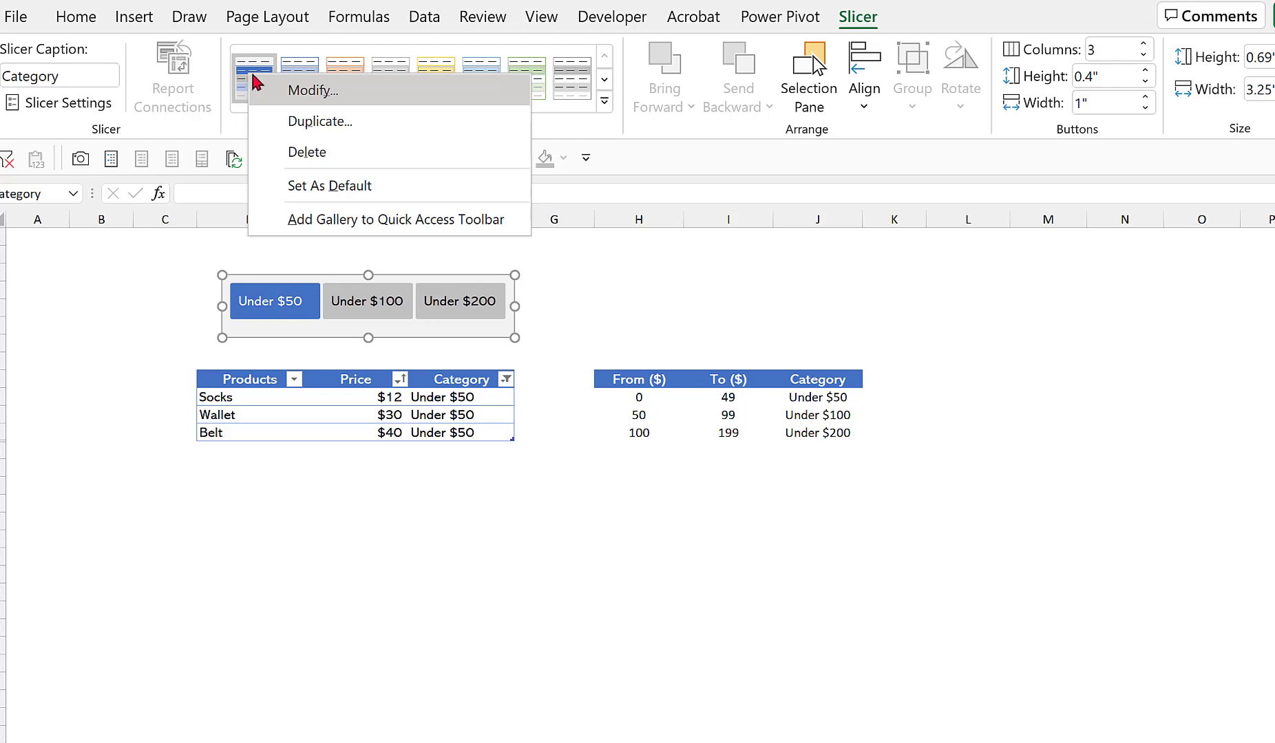
click(390, 100)
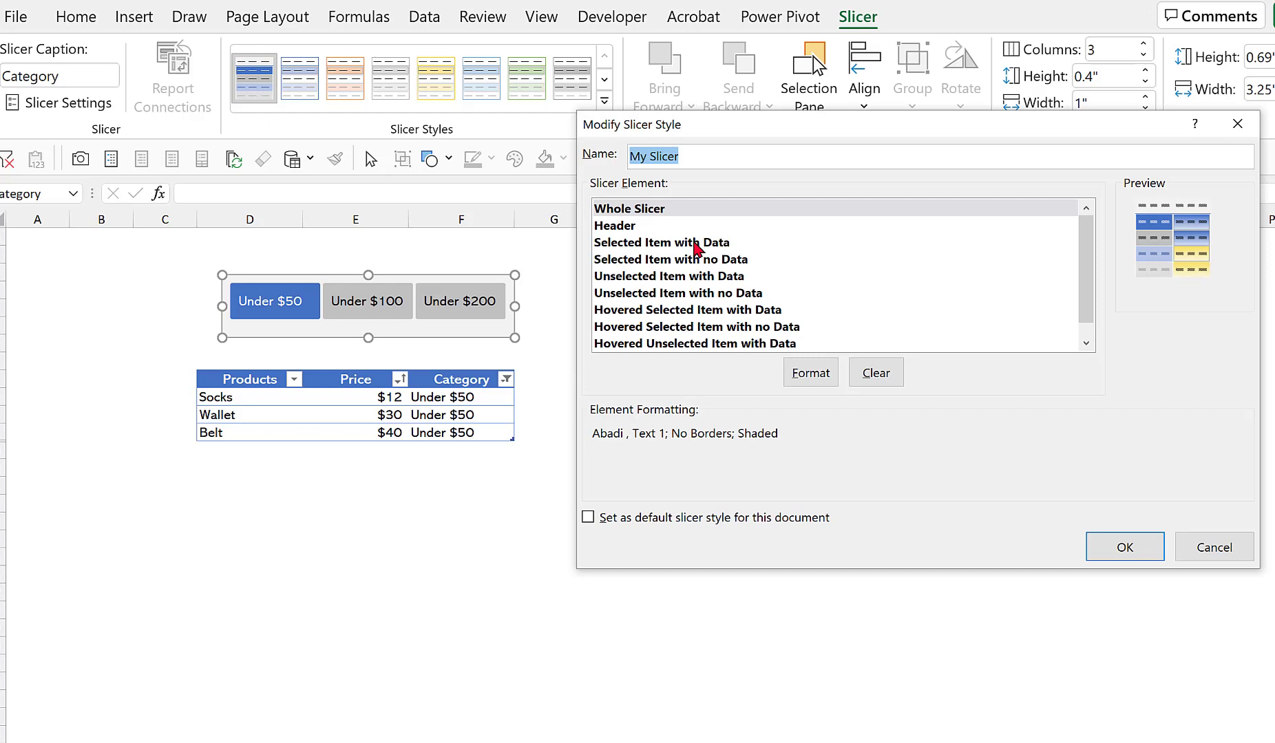
click(697, 248)
click(817, 373)
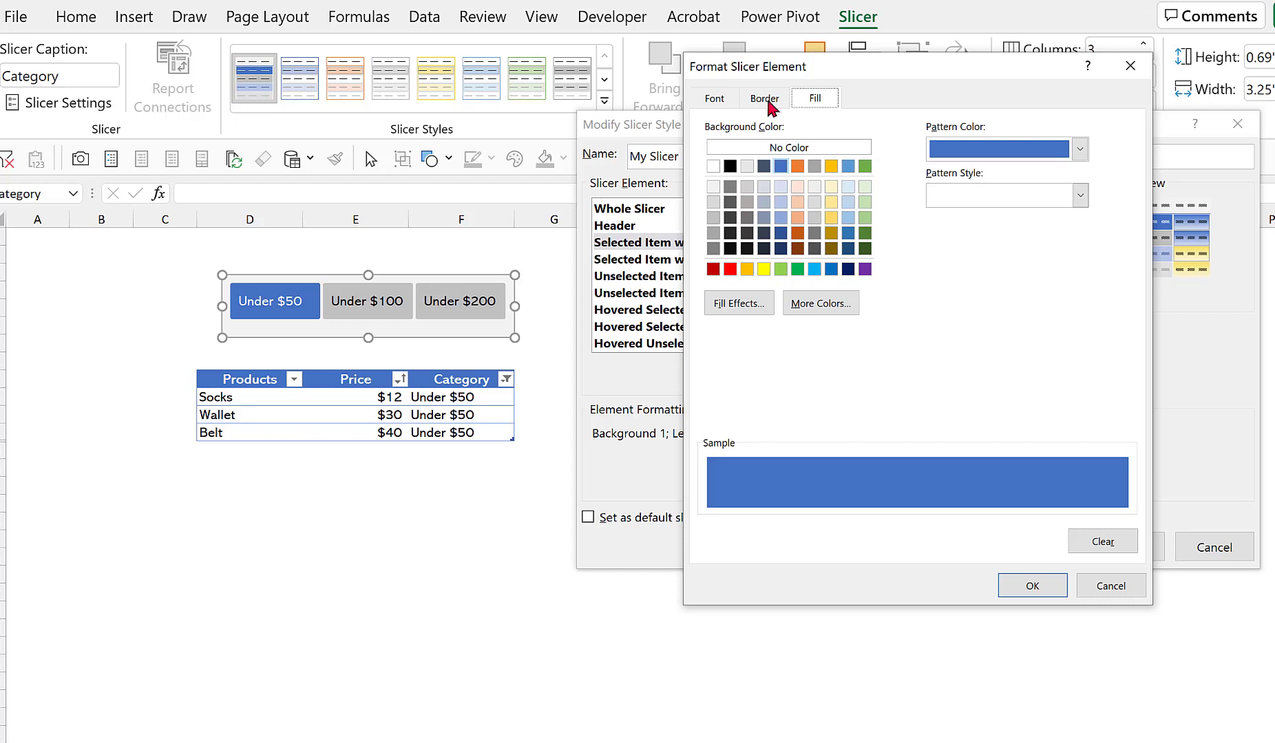
click(711, 102)
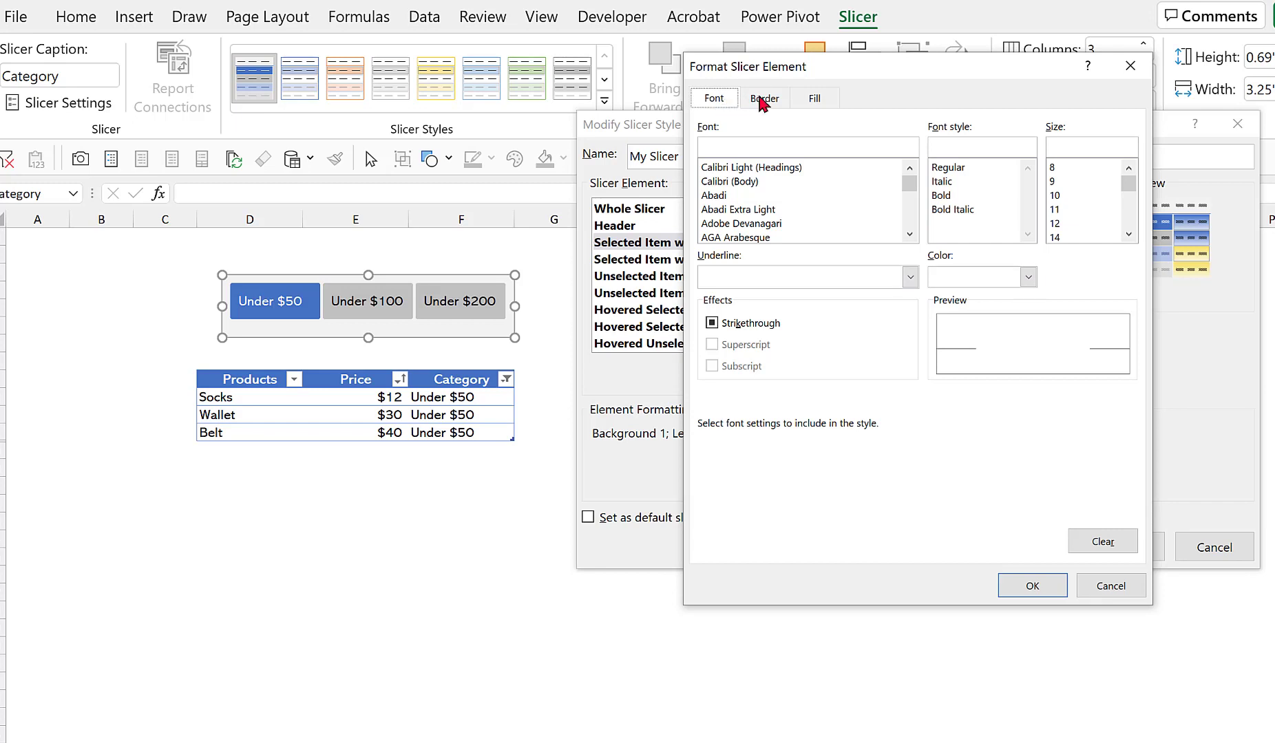
click(910, 277)
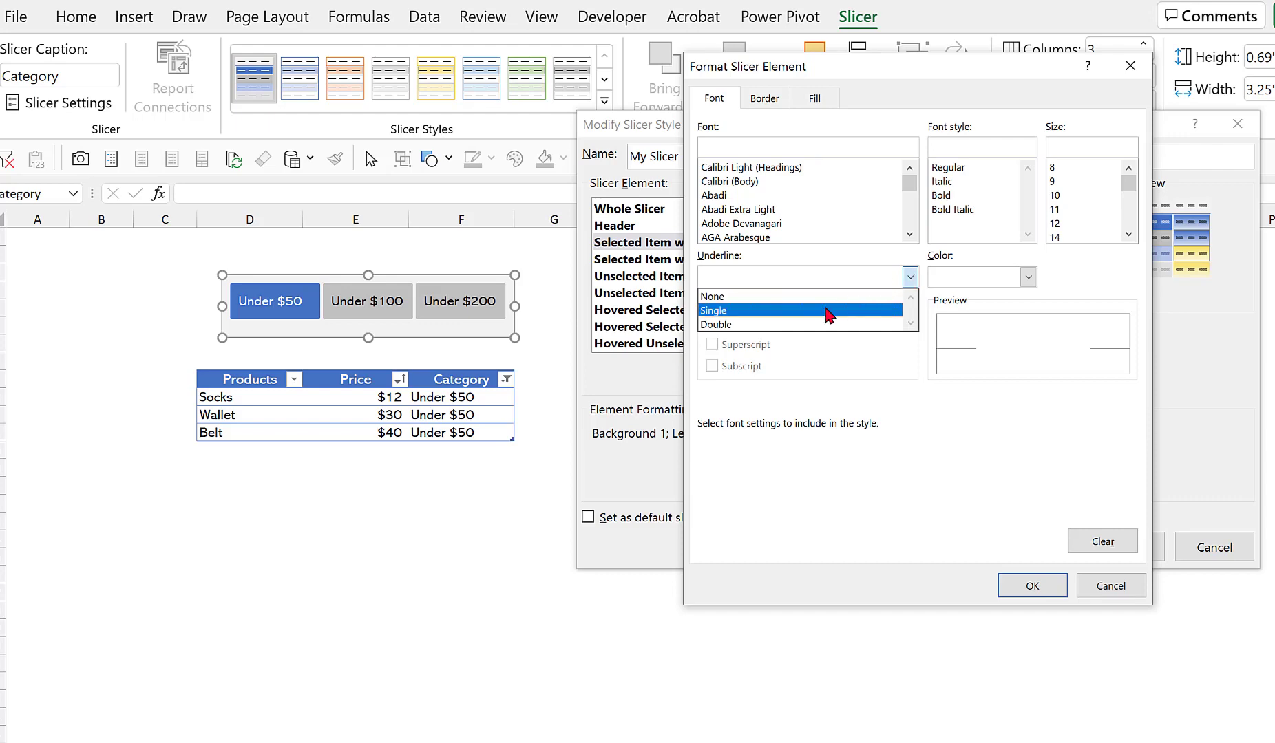
click(828, 311)
click(1018, 586)
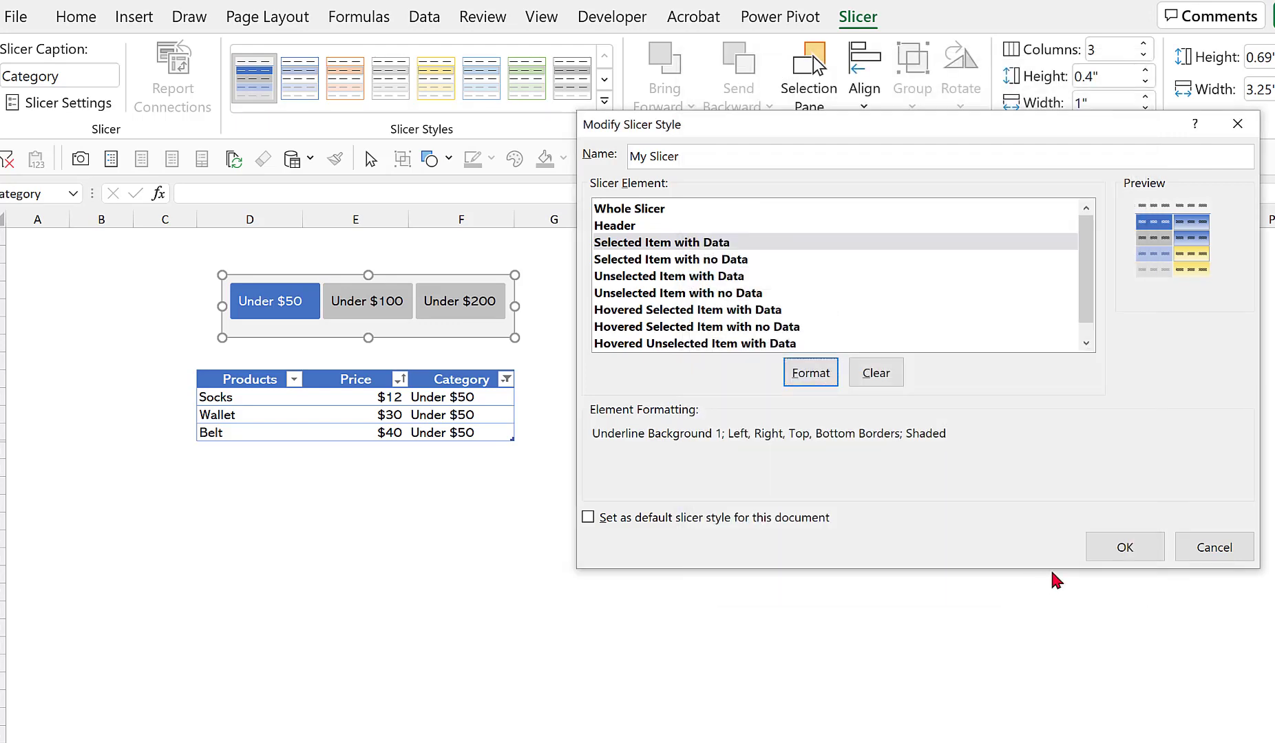
click(1124, 547)
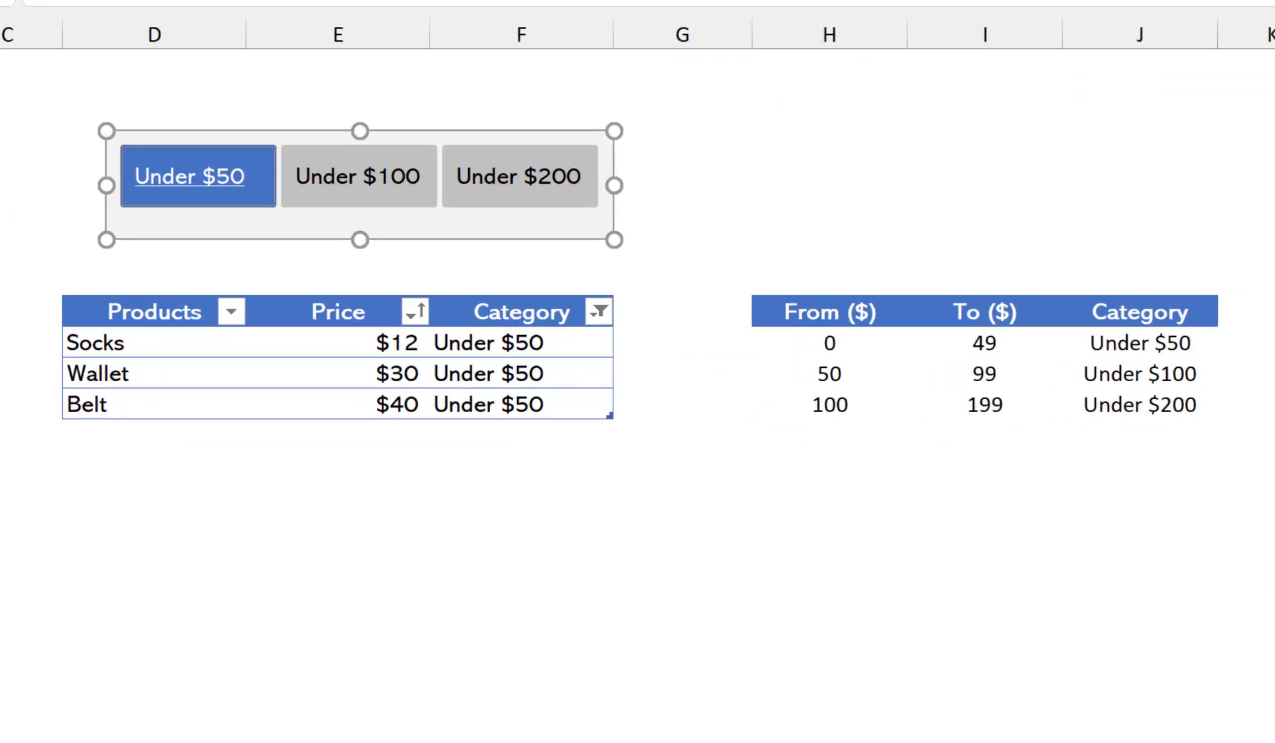
- Filter by Under $100, Under $200 and Under $50 in turn, then select all three categories together
click(365, 196)
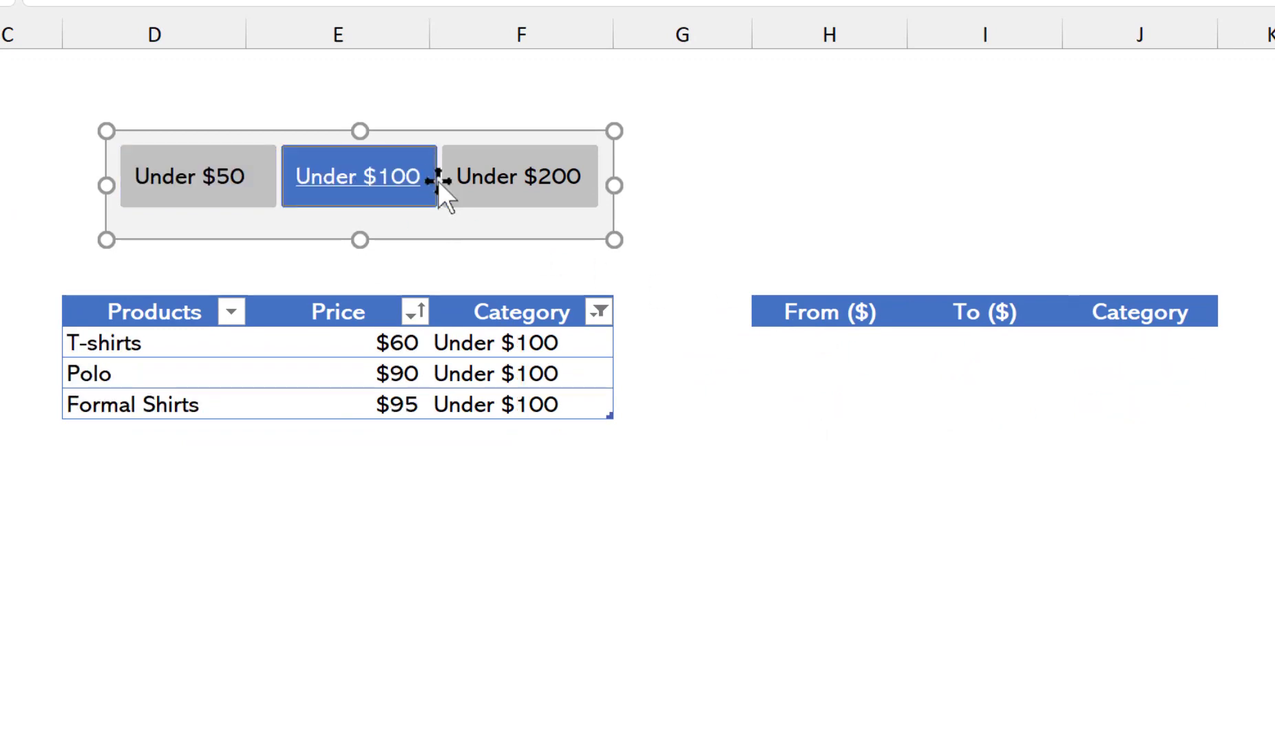
click(554, 196)
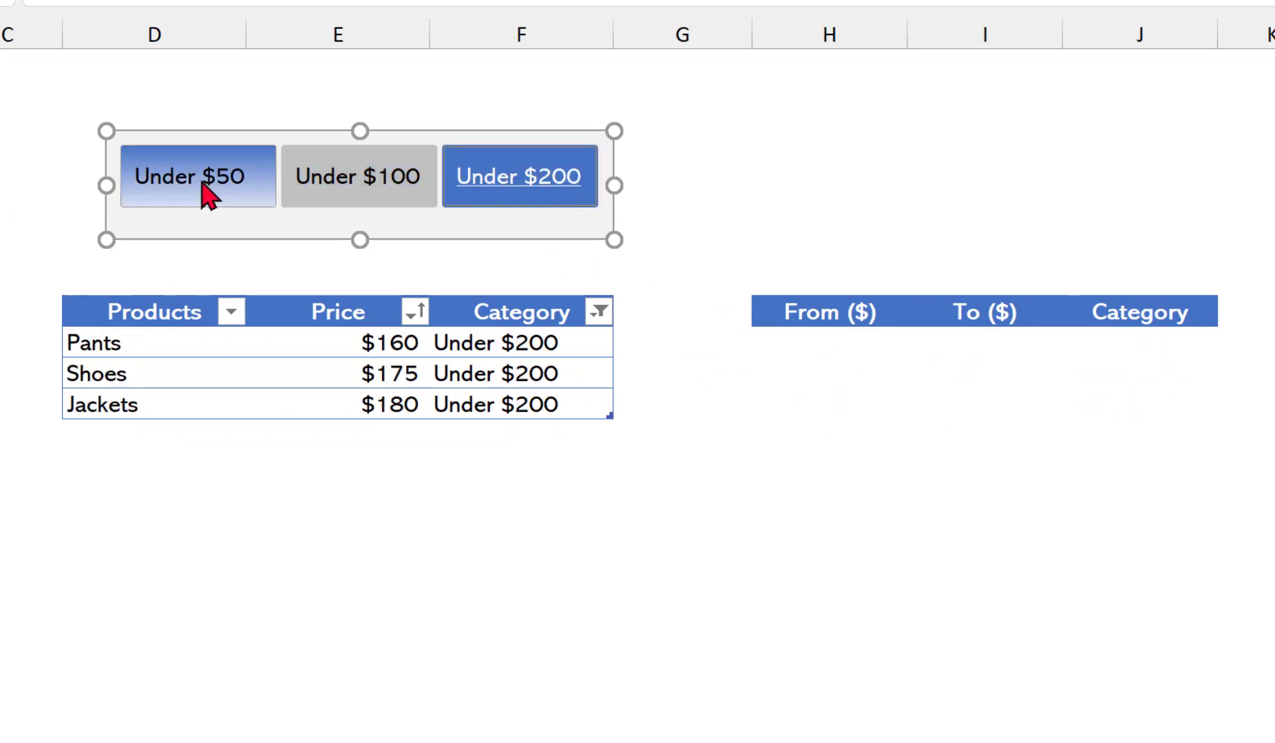
drag(199, 193, 509, 190)
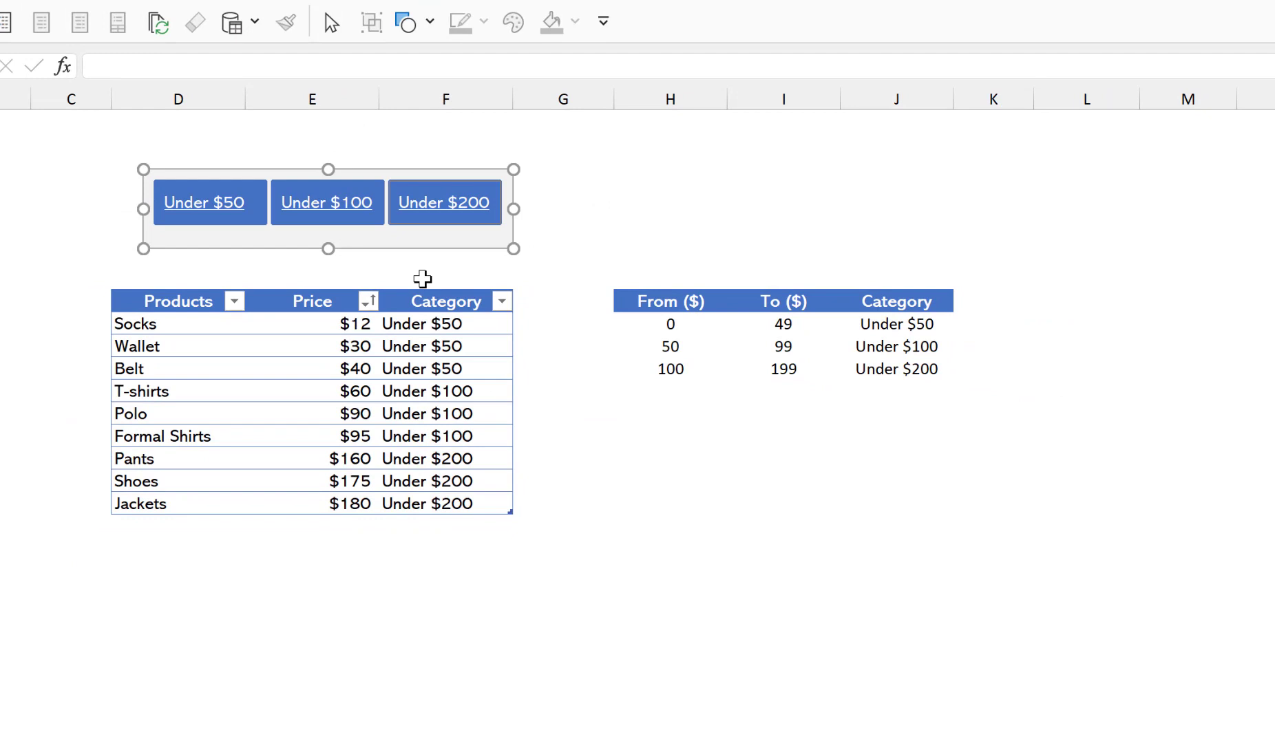
click(313, 217)
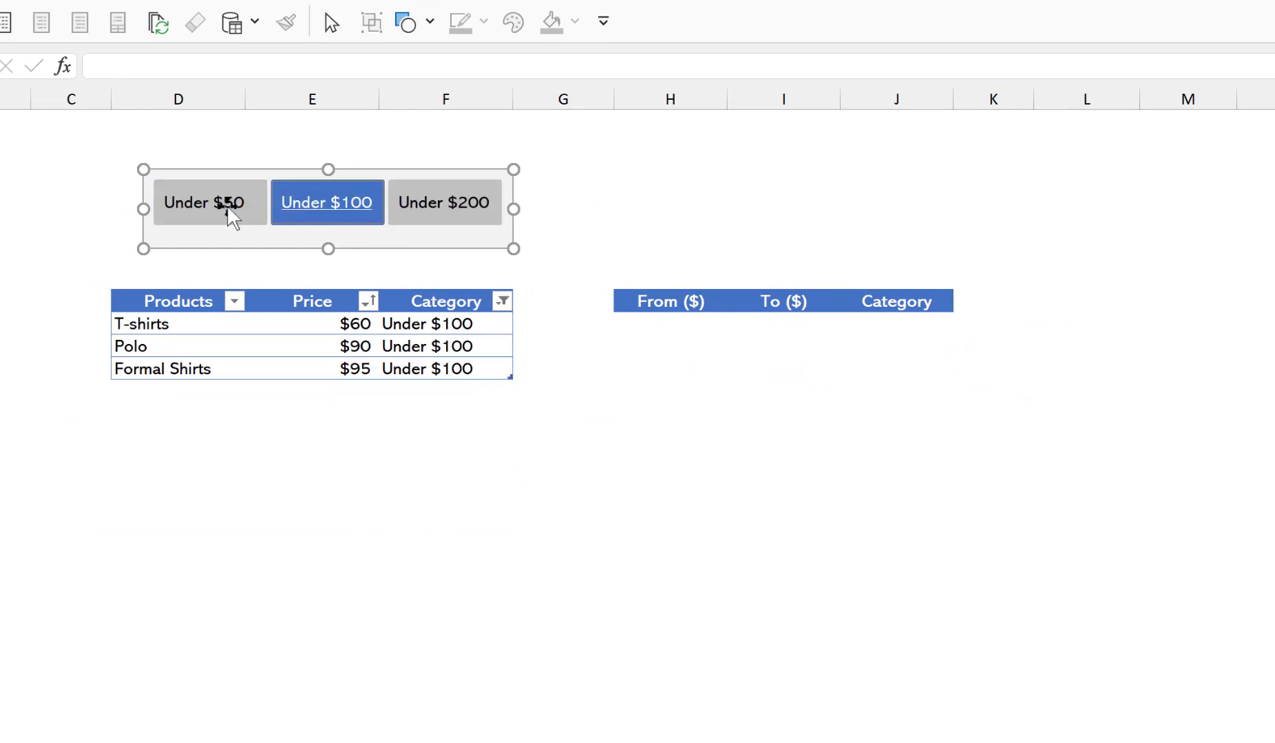
click(206, 215)
click(426, 215)
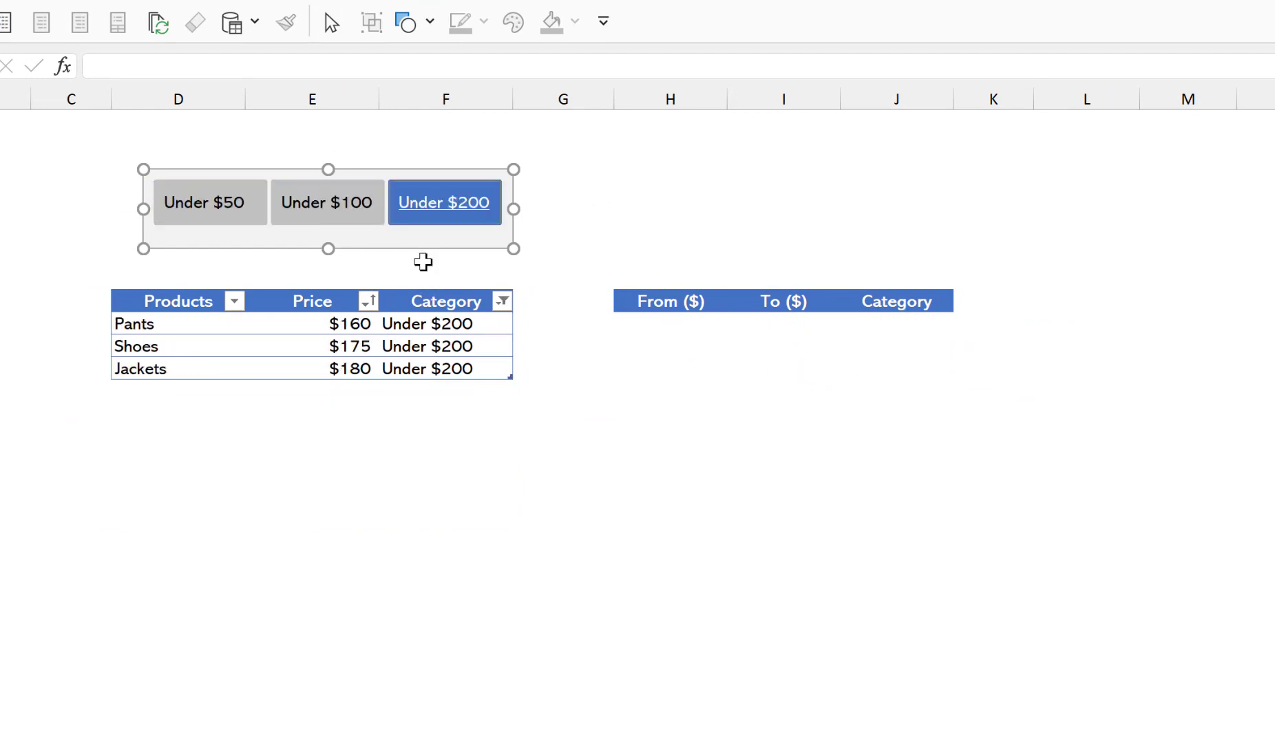
drag(205, 214, 427, 205)
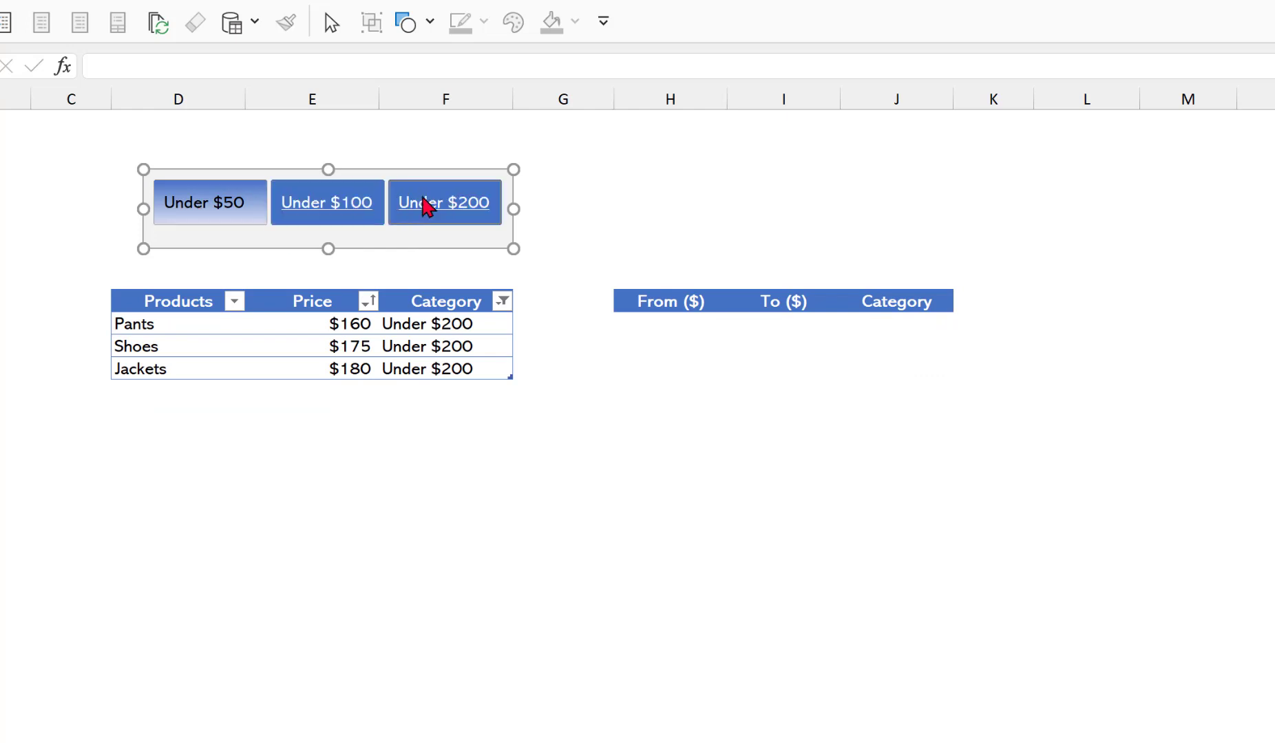